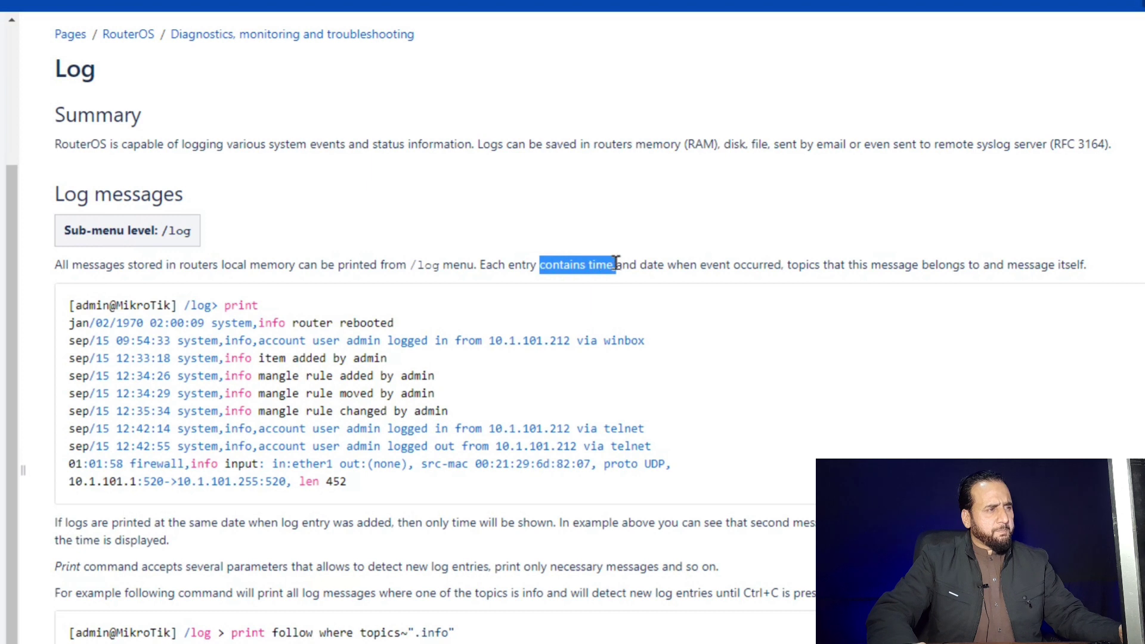
Read the RouterOS Log documentation on message contents, topics and the /log print command examples
left_click_drag(787, 264, 919, 264)
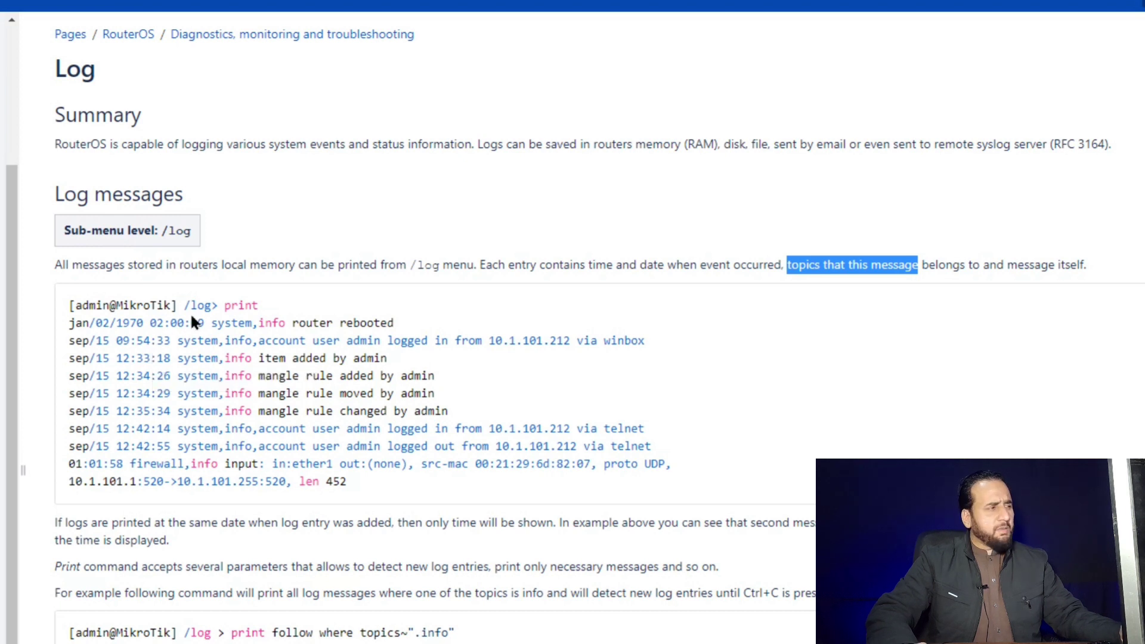
left_click_drag(190, 305, 257, 305)
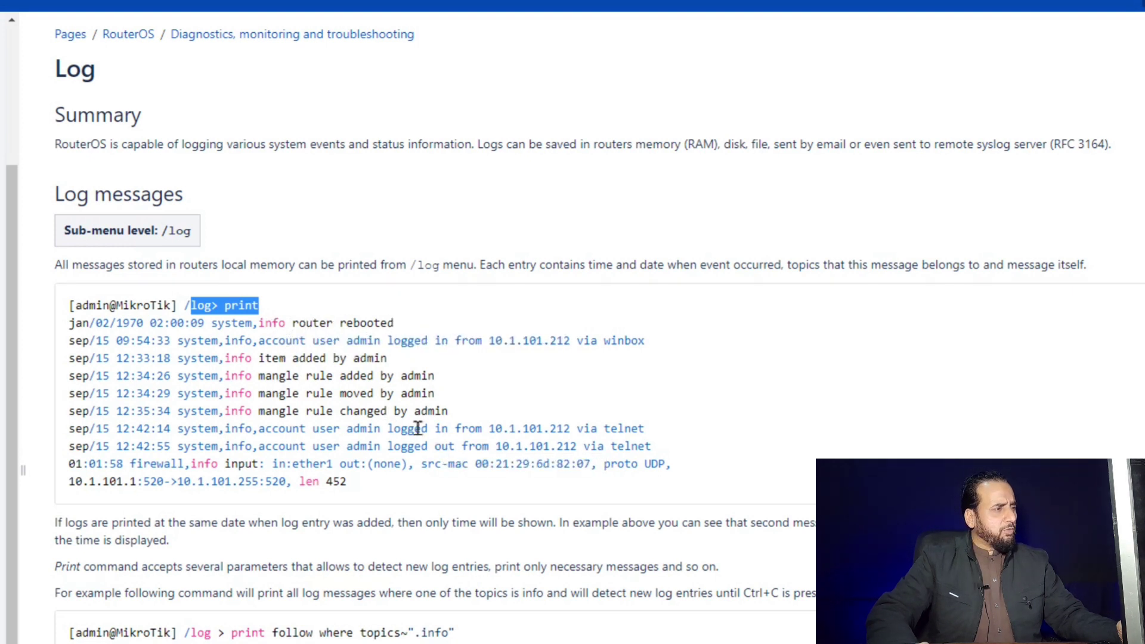
scroll(288, 462, "down", 5)
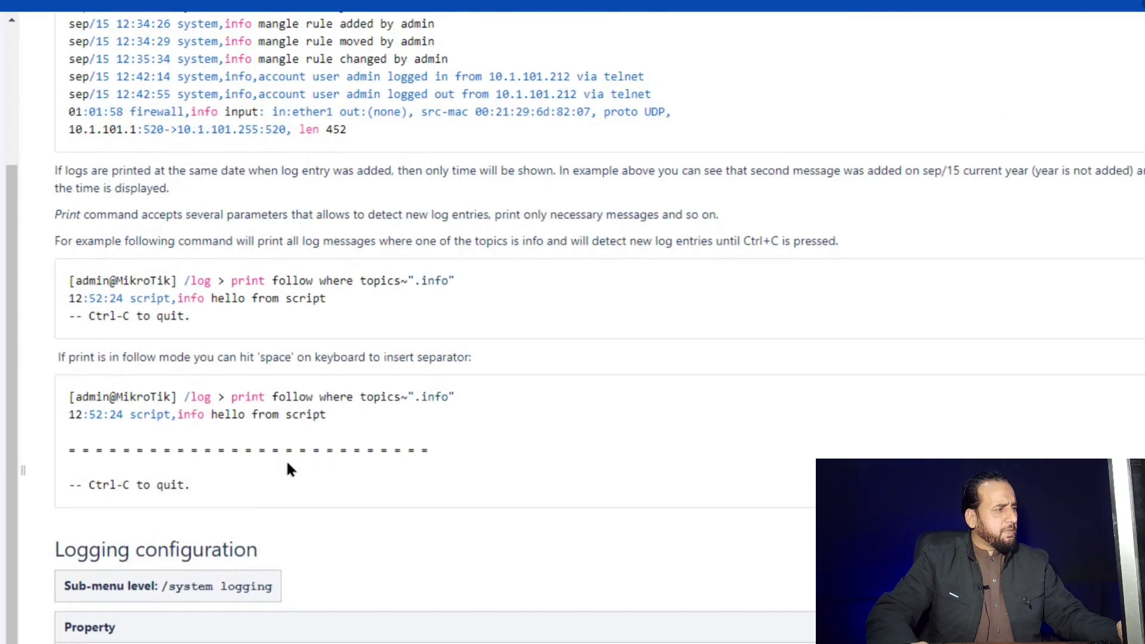
scroll(288, 470, "down", 1)
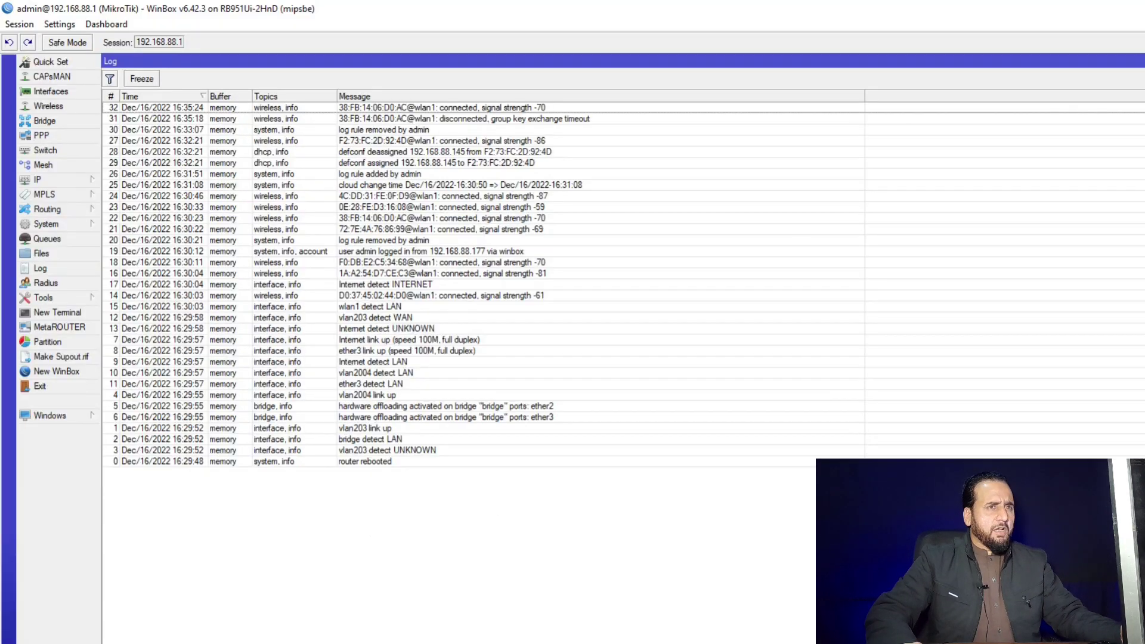
Switch to WinBox, close the open Log and Logging windows, and reopen the router's log
left_click(1136, 60)
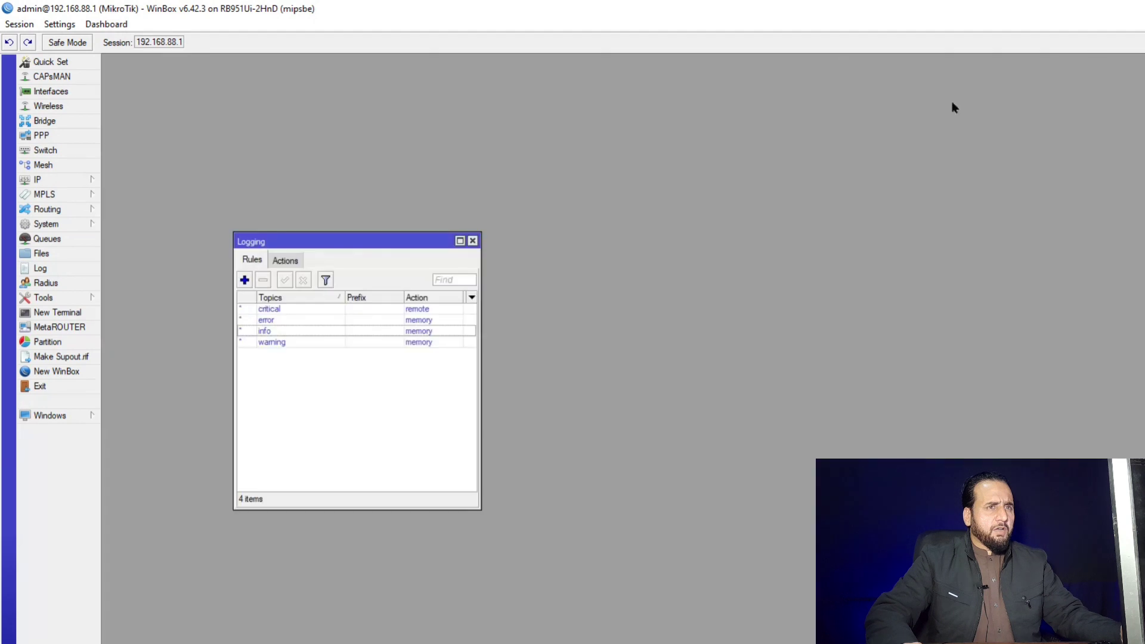
left_click(472, 240)
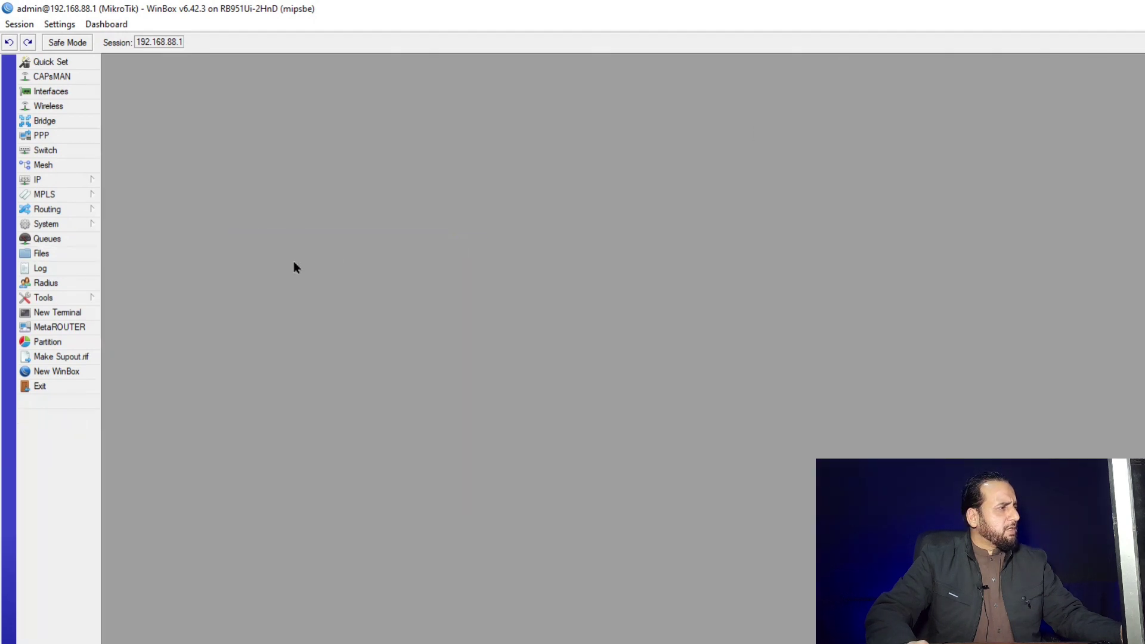
left_click(56, 387)
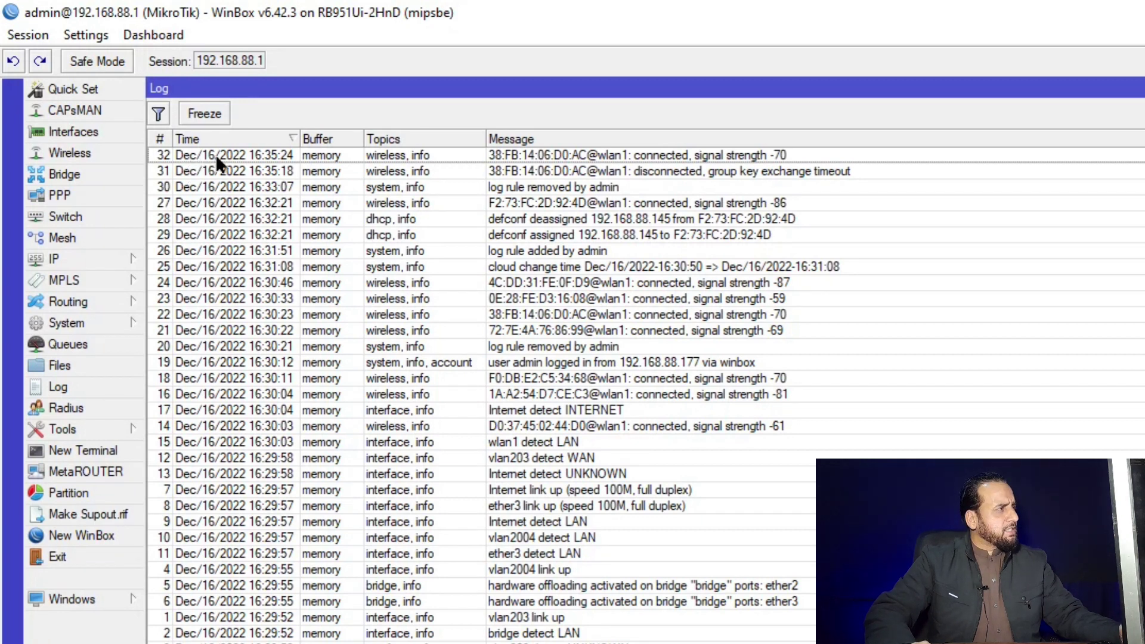
Examine the time and topics of the wireless, system, dhcp and interface log entries
left_click(240, 159)
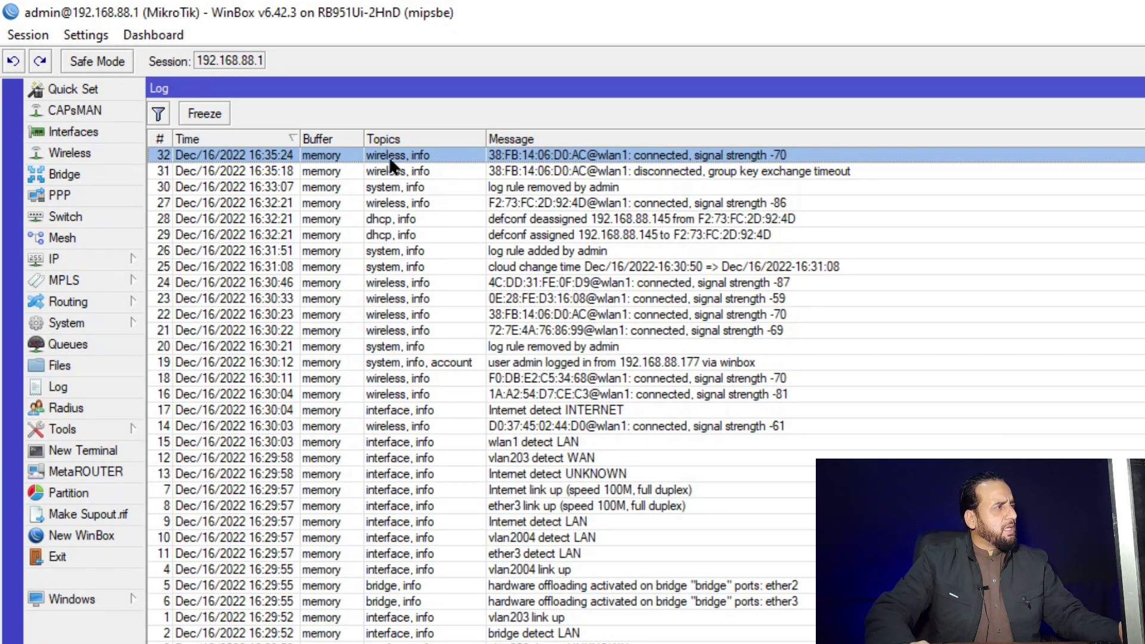
left_click(386, 188)
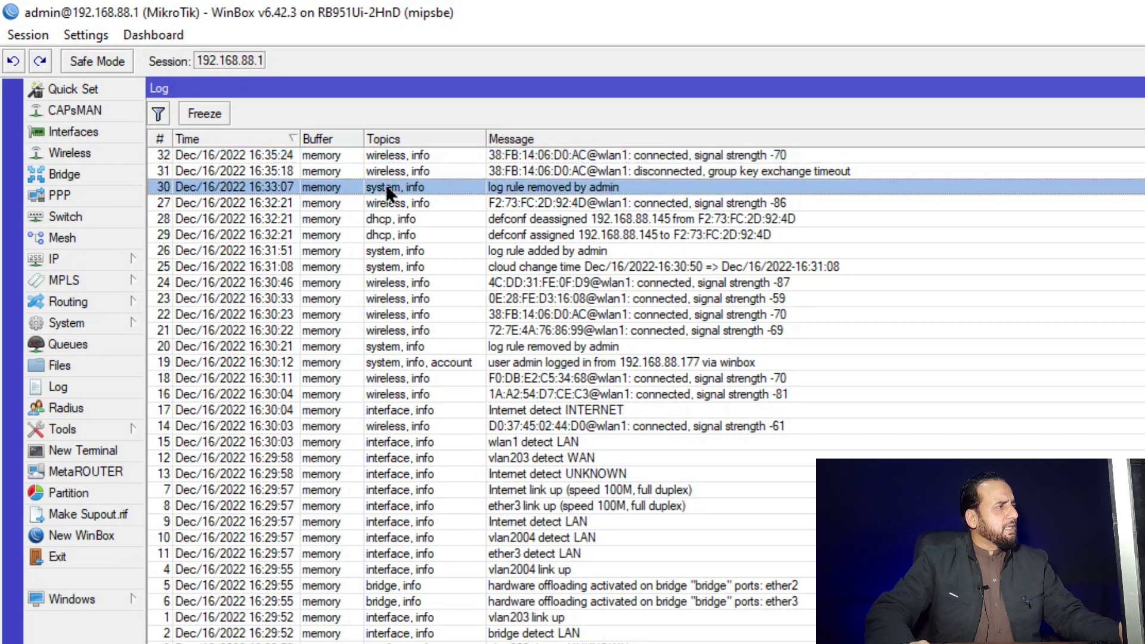
left_click(389, 236)
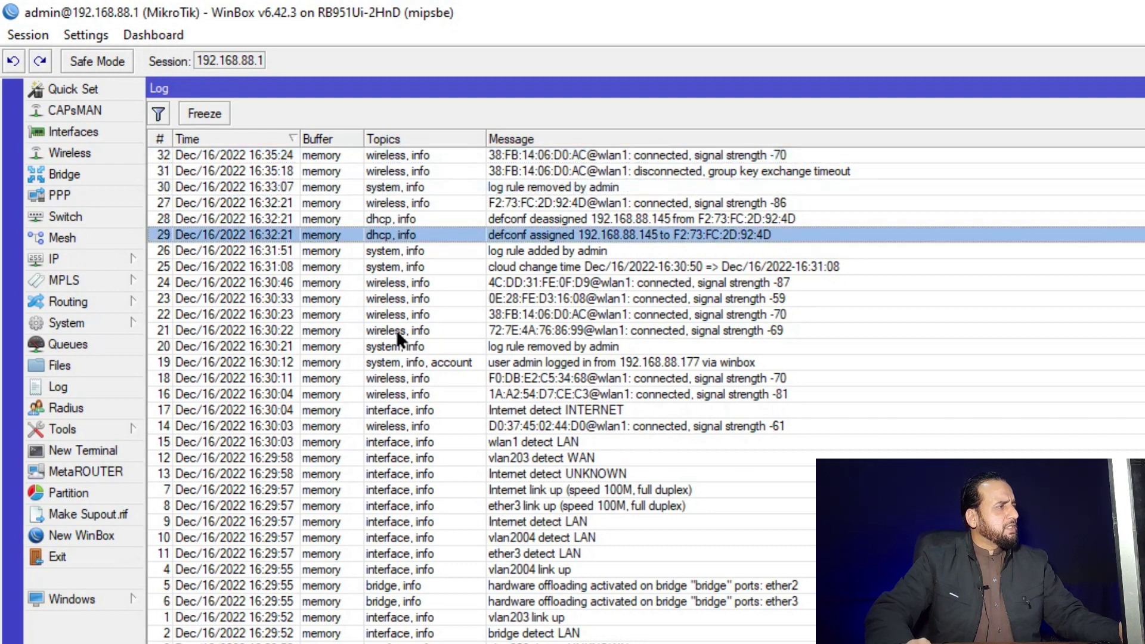
left_click(386, 409)
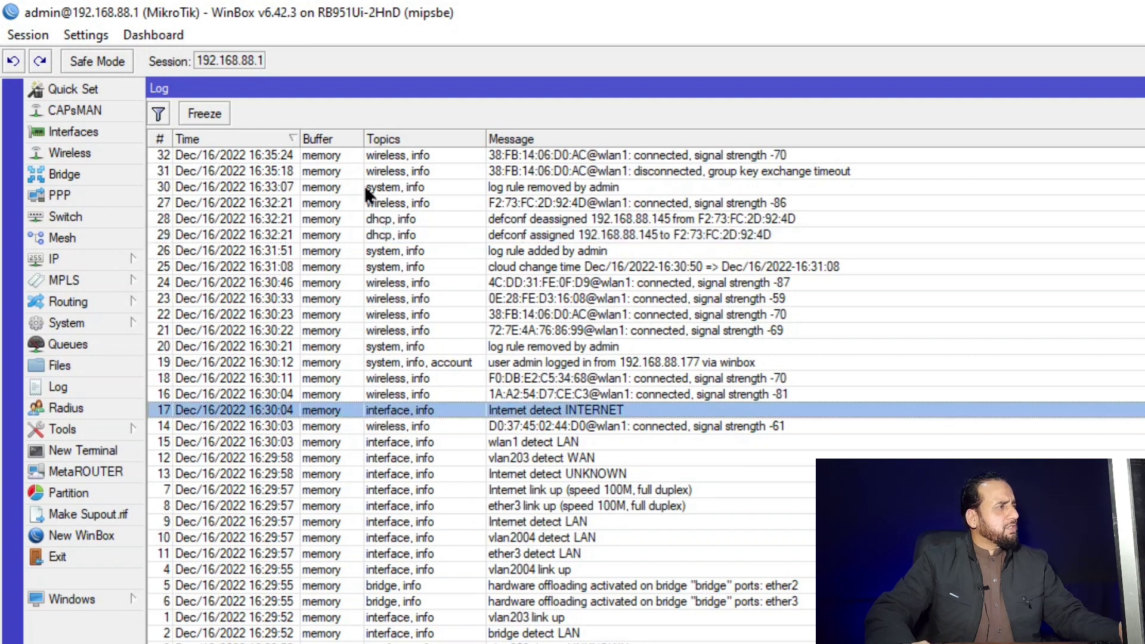
left_click(390, 237)
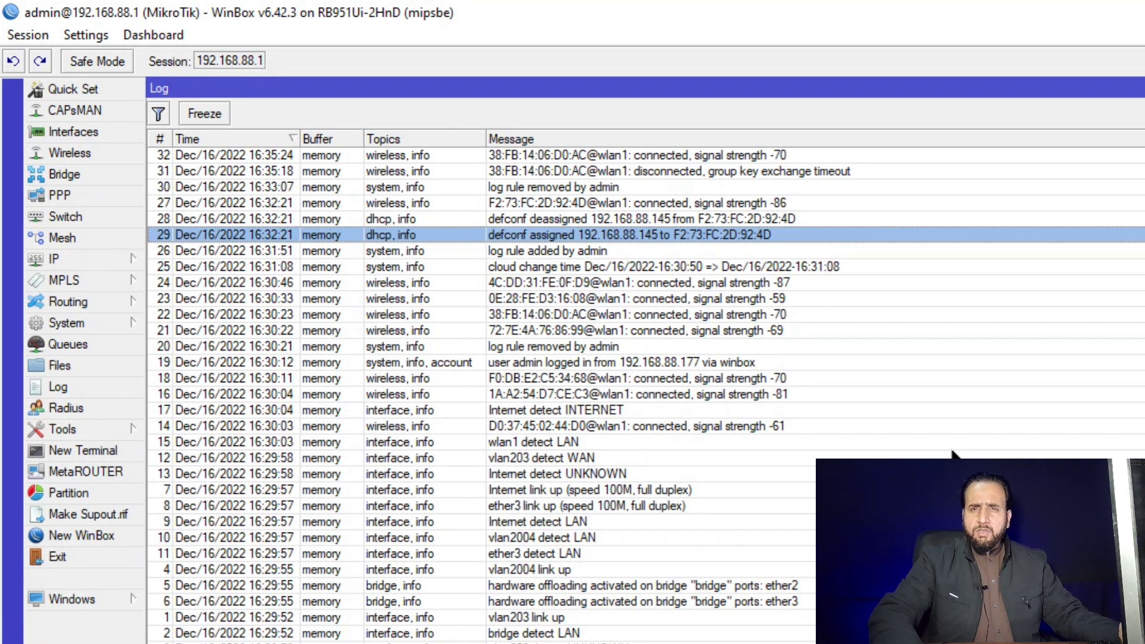
Open the system logging settings and review the topics and actions of the critical, error, info and warning rules
left_click(118, 327)
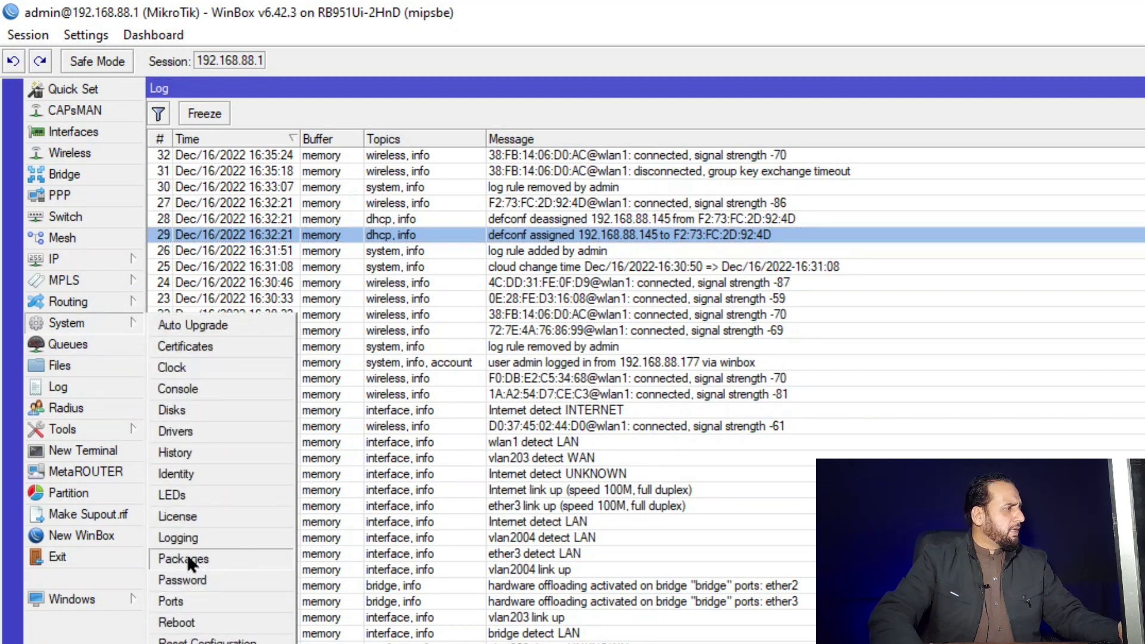
left_click(183, 536)
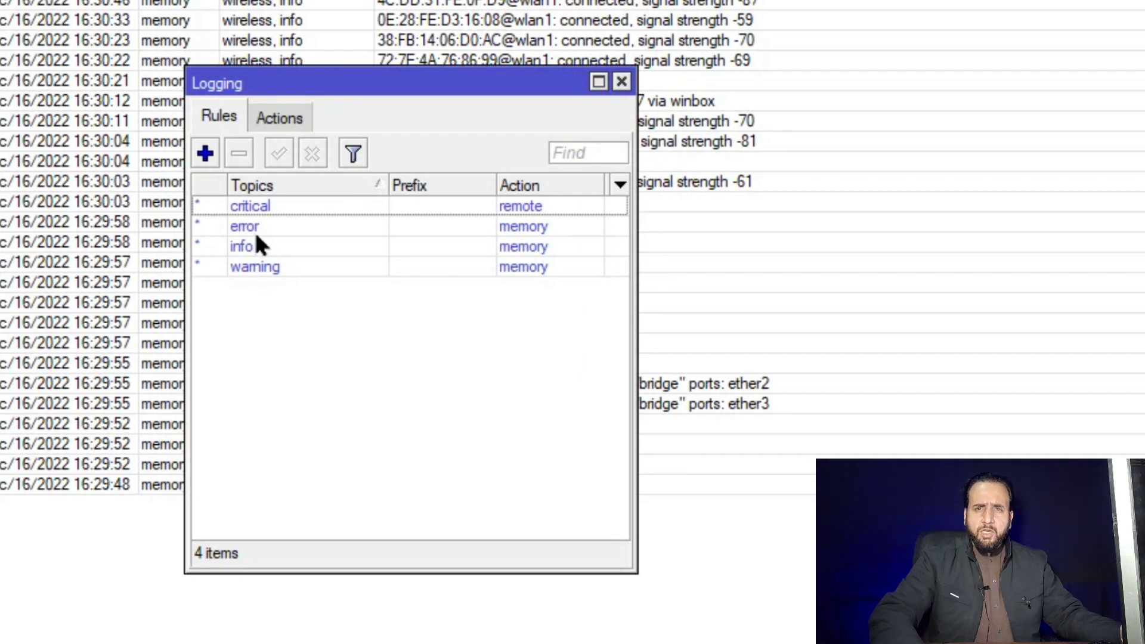
left_click(252, 205)
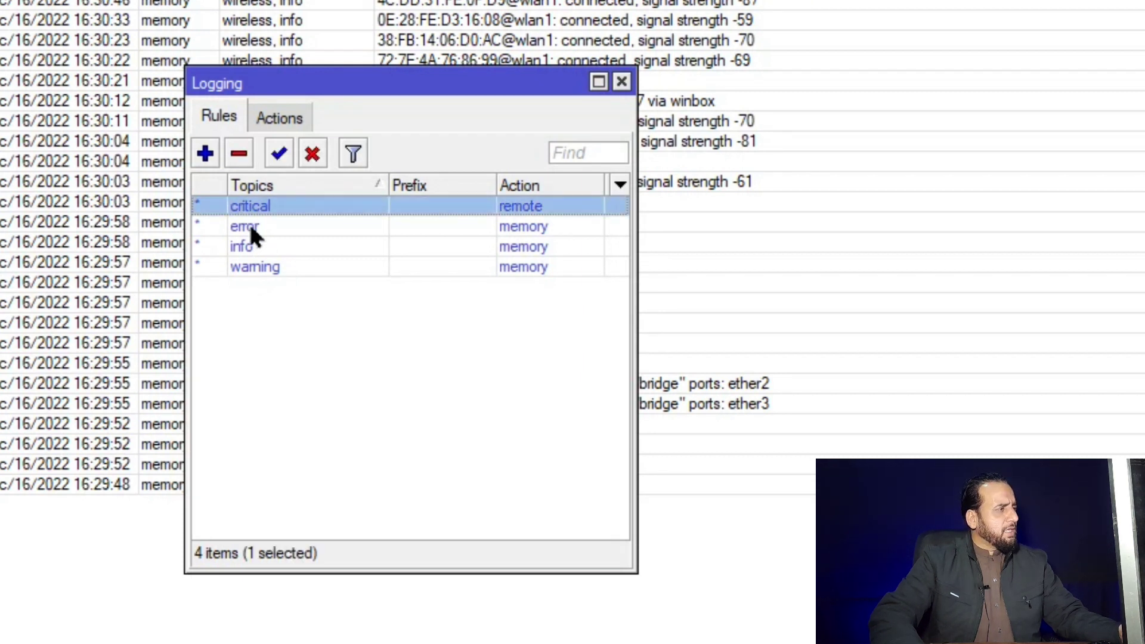
left_click(248, 226)
left_click(249, 248)
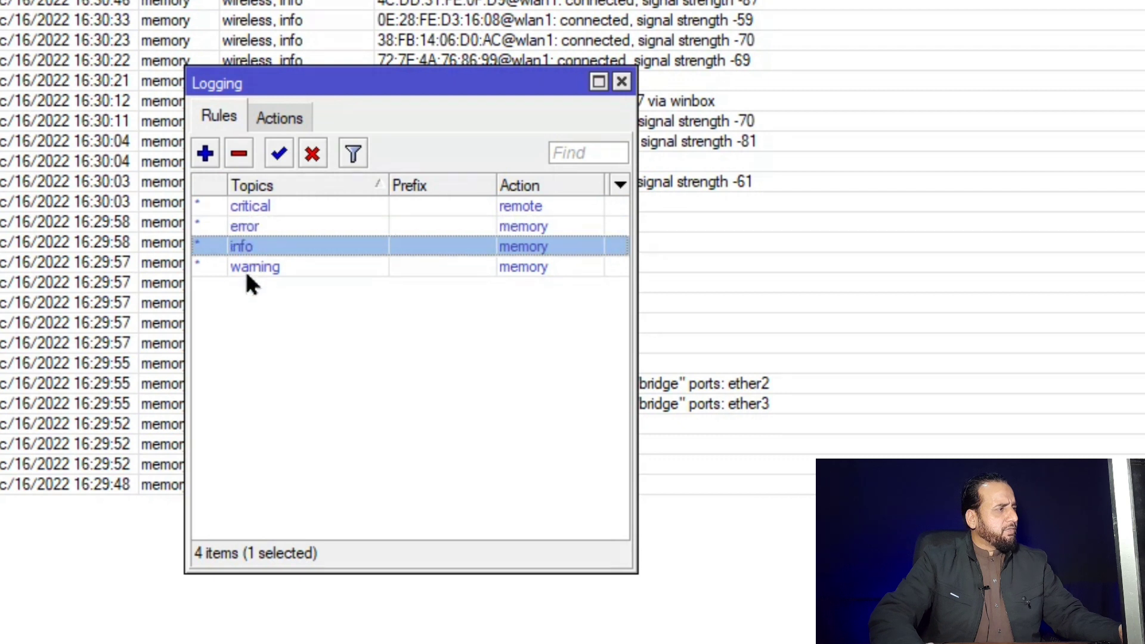
left_click(246, 268)
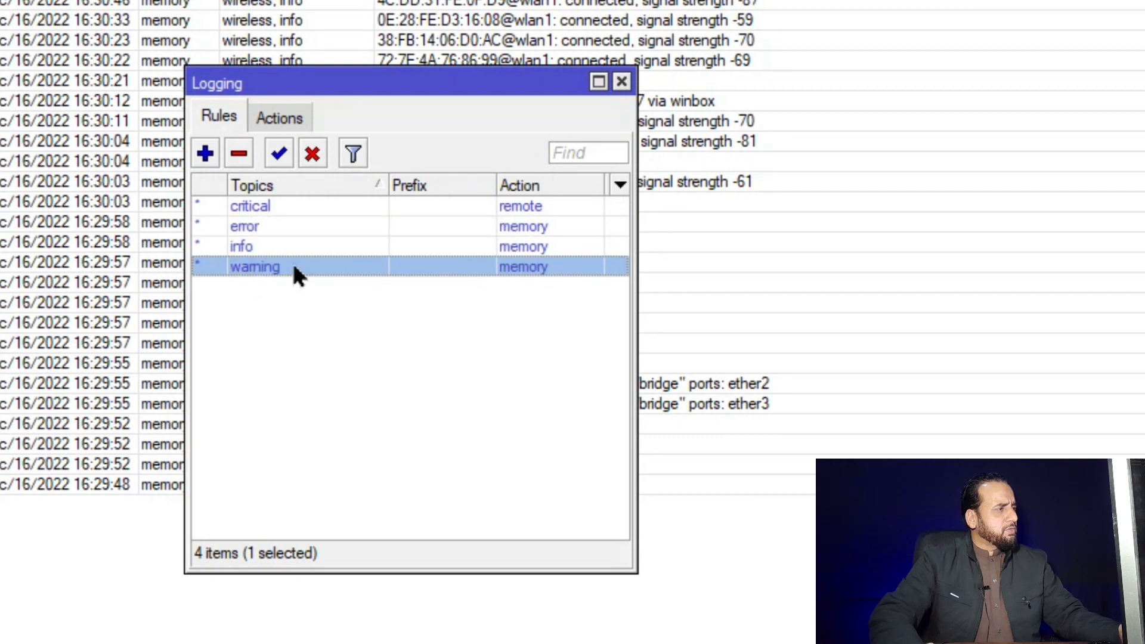
left_click(532, 207)
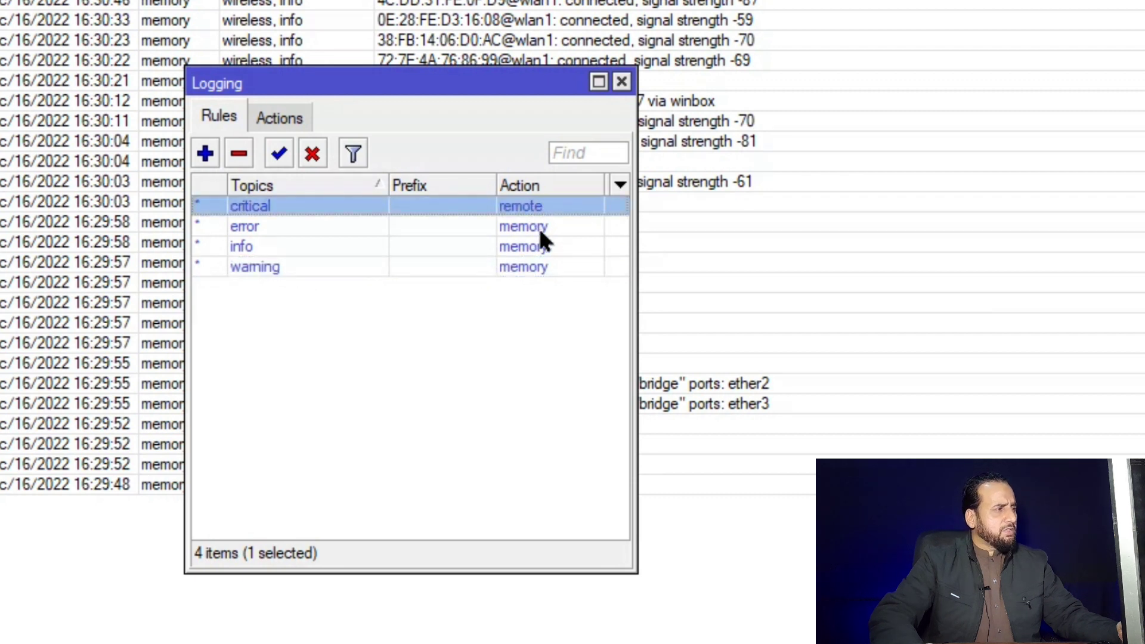
left_click(538, 231)
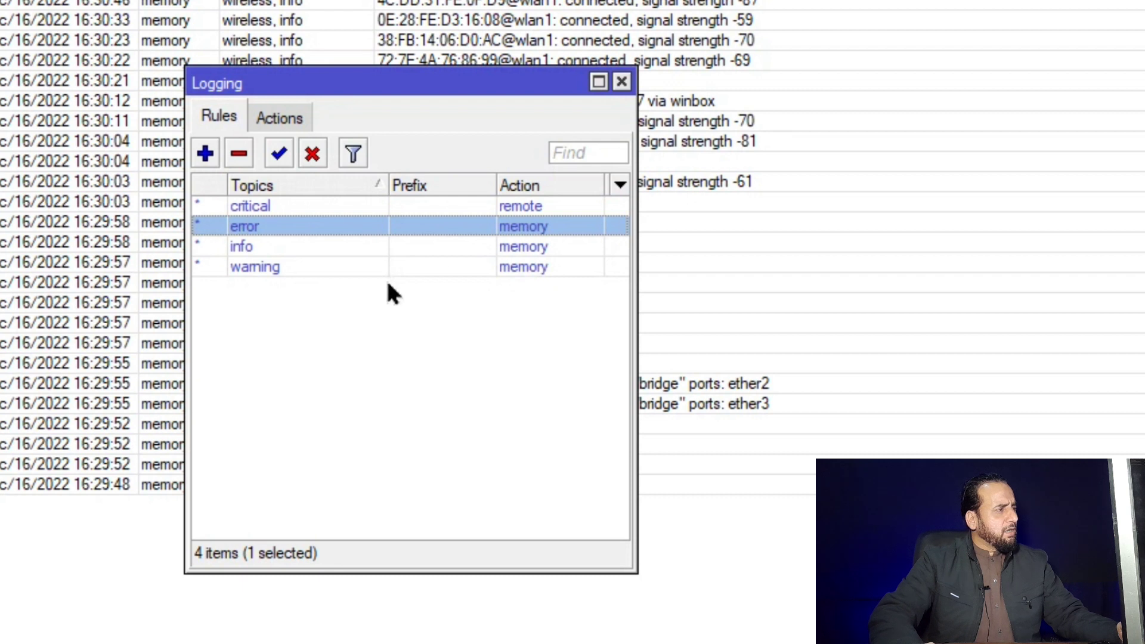
Review the disk, echo and memory logging actions, opening and closing a terminal to illustrate the echo output
left_click(281, 118)
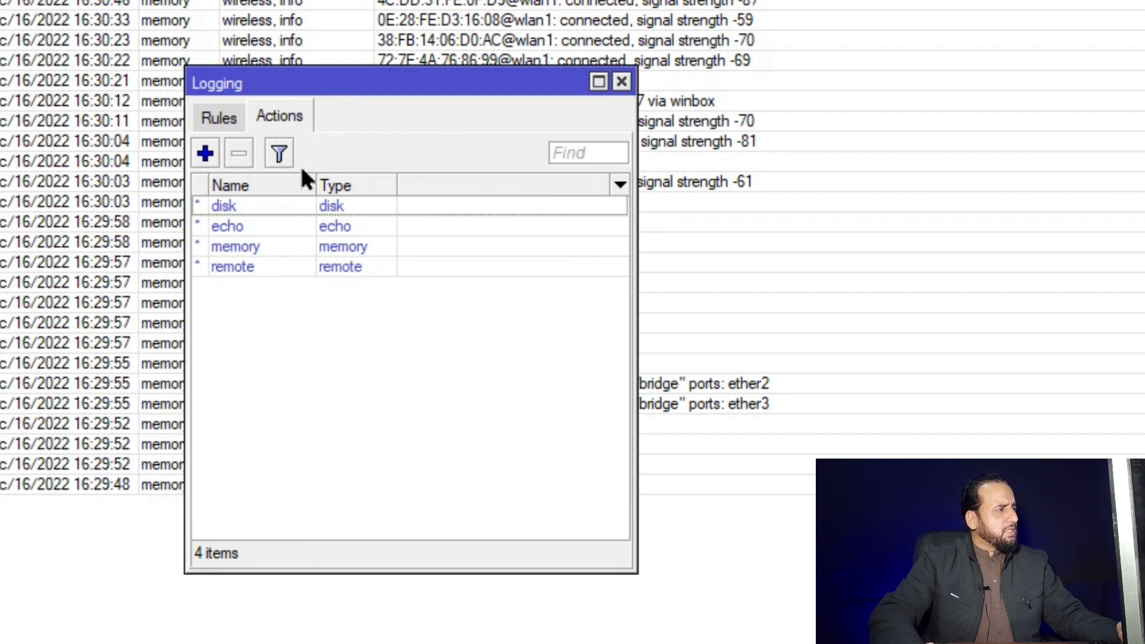
left_click(341, 213)
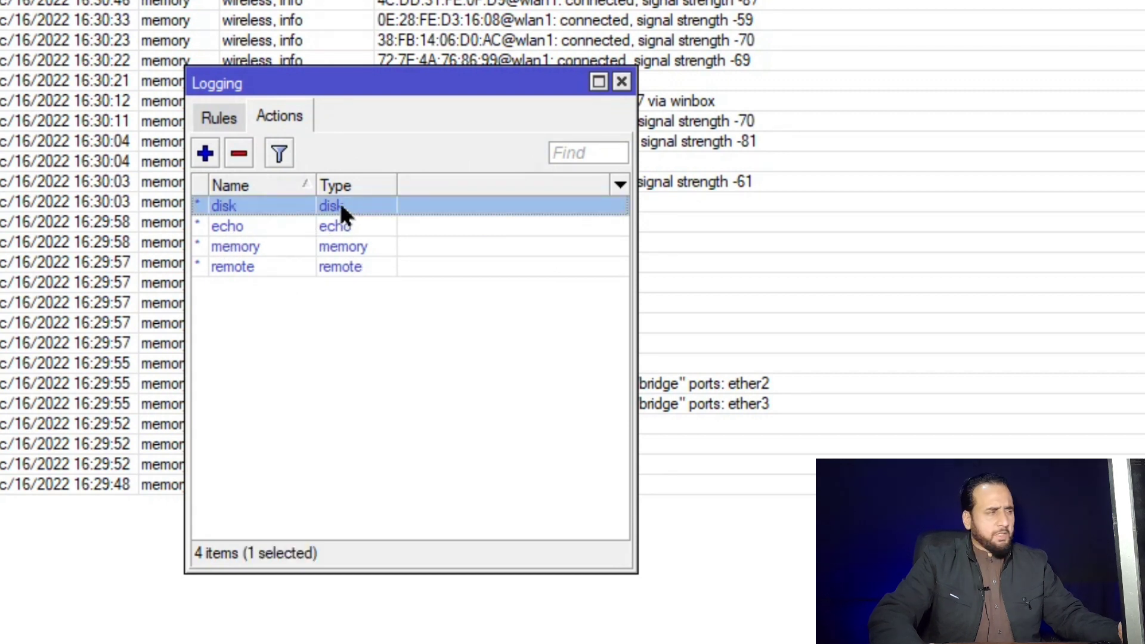
left_click(350, 233)
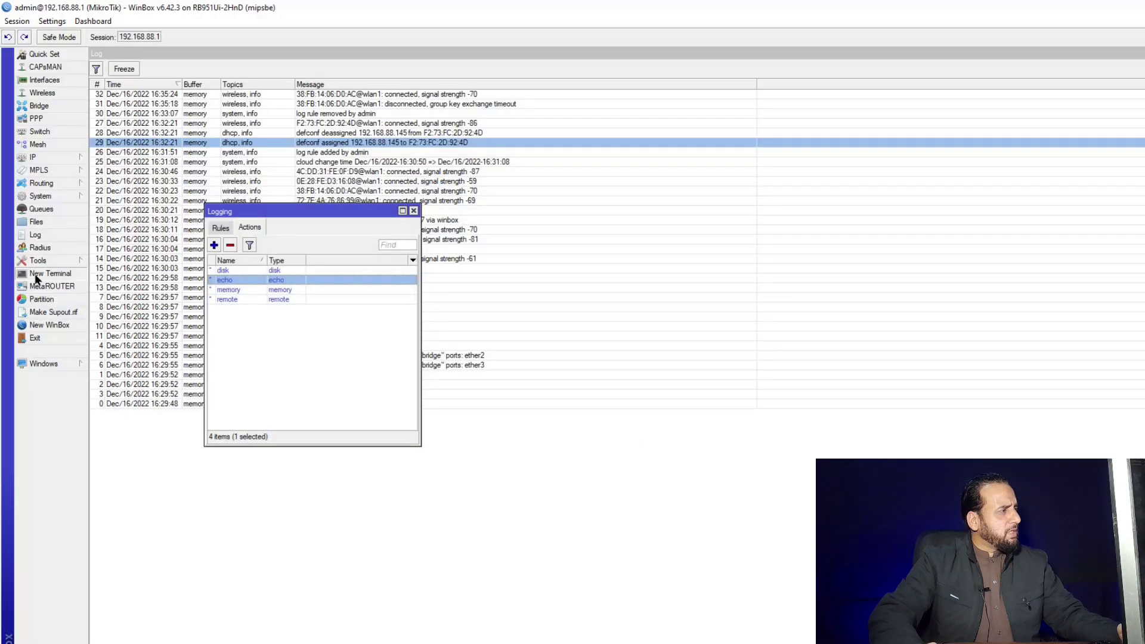
left_click(50, 273)
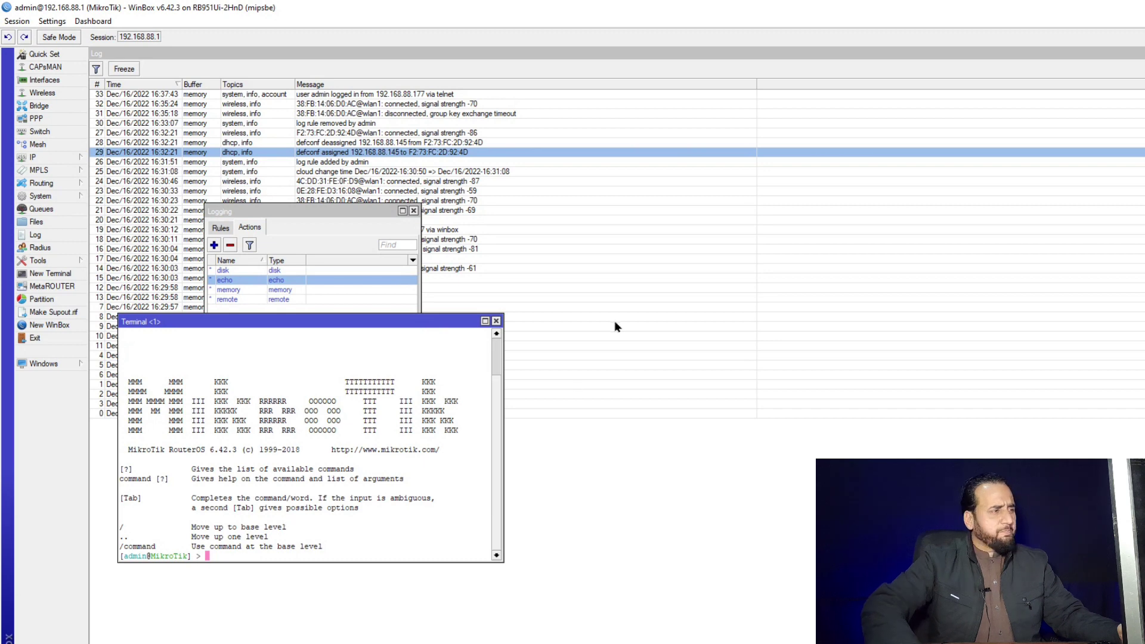
left_click(496, 321)
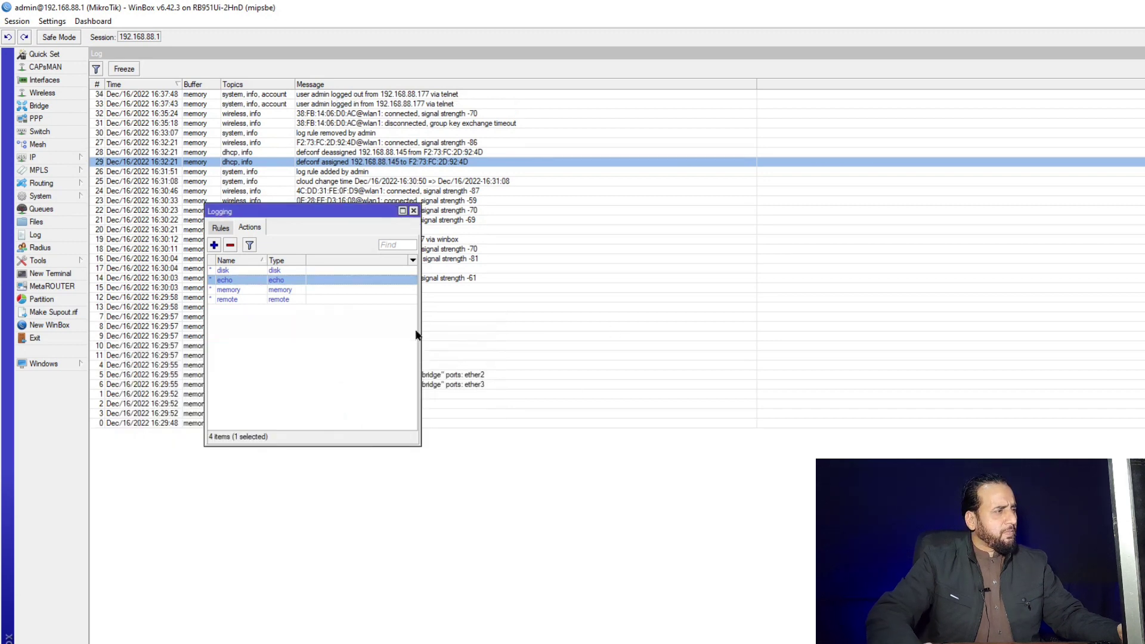
left_click(288, 288)
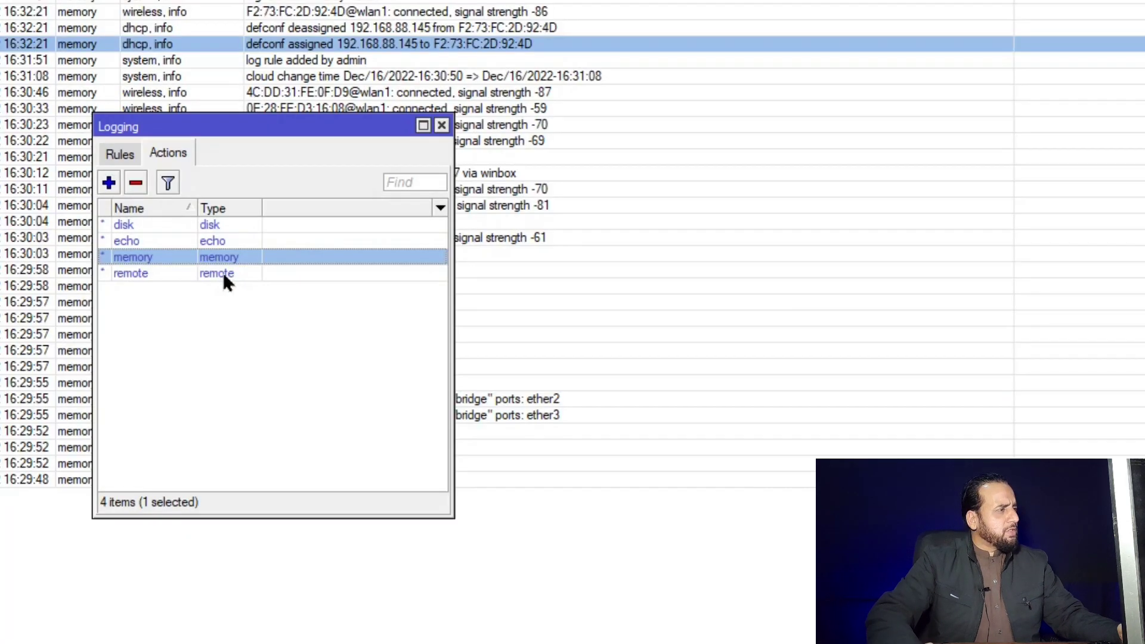
Inspect the remote log action's remote address and source address settings and close it without saving changes
double_click(224, 275)
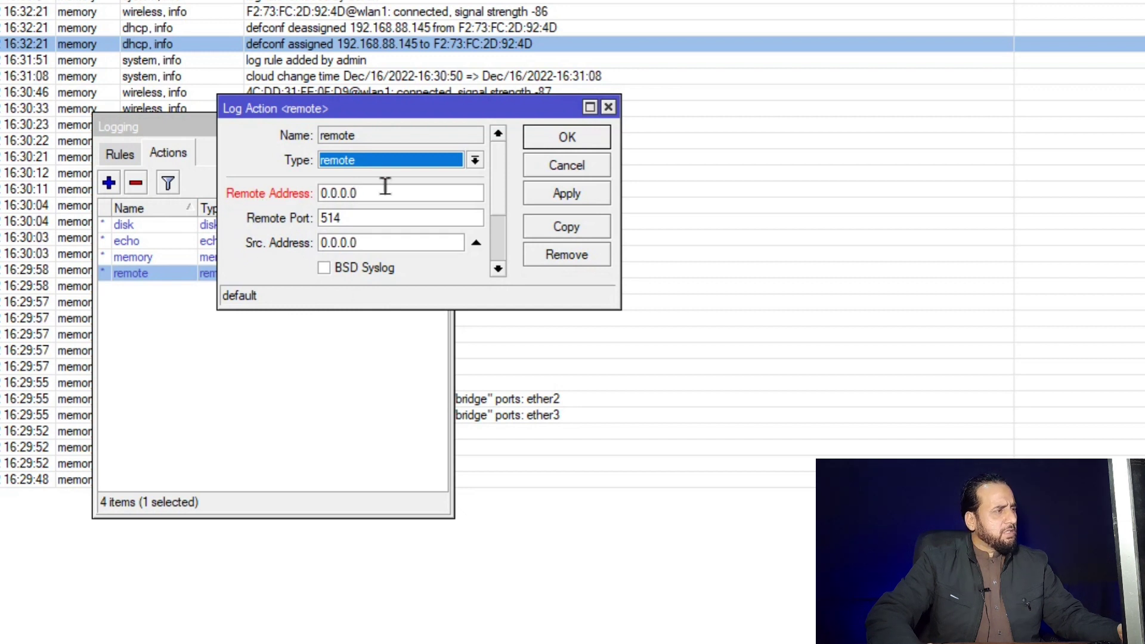
double_click(351, 191)
left_click_drag(348, 189, 330, 191)
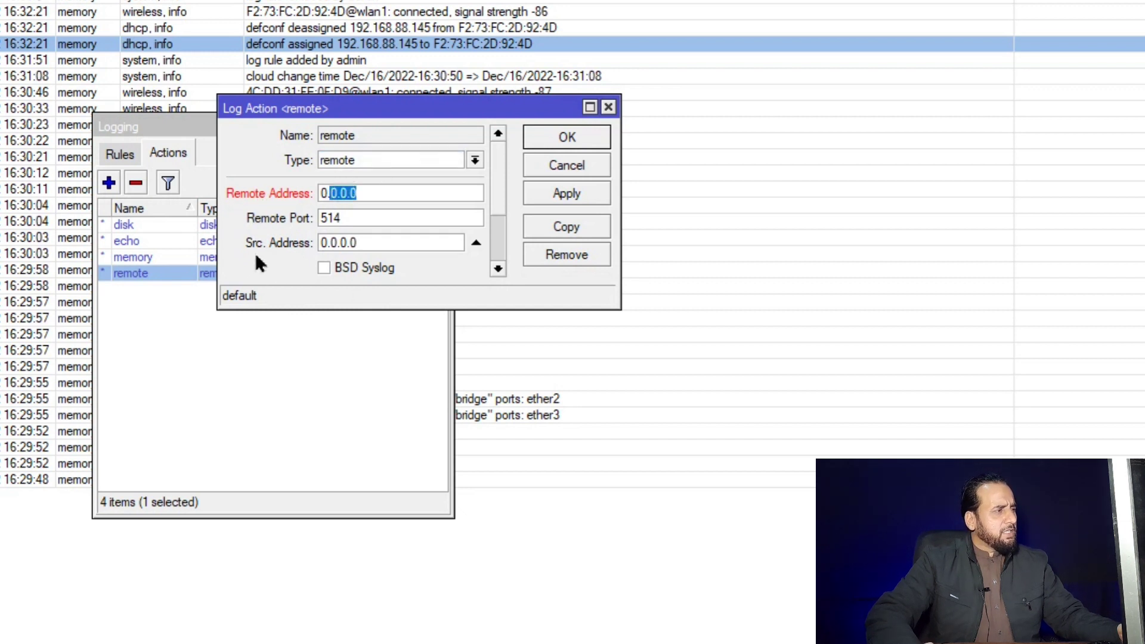
left_click_drag(363, 244, 317, 243)
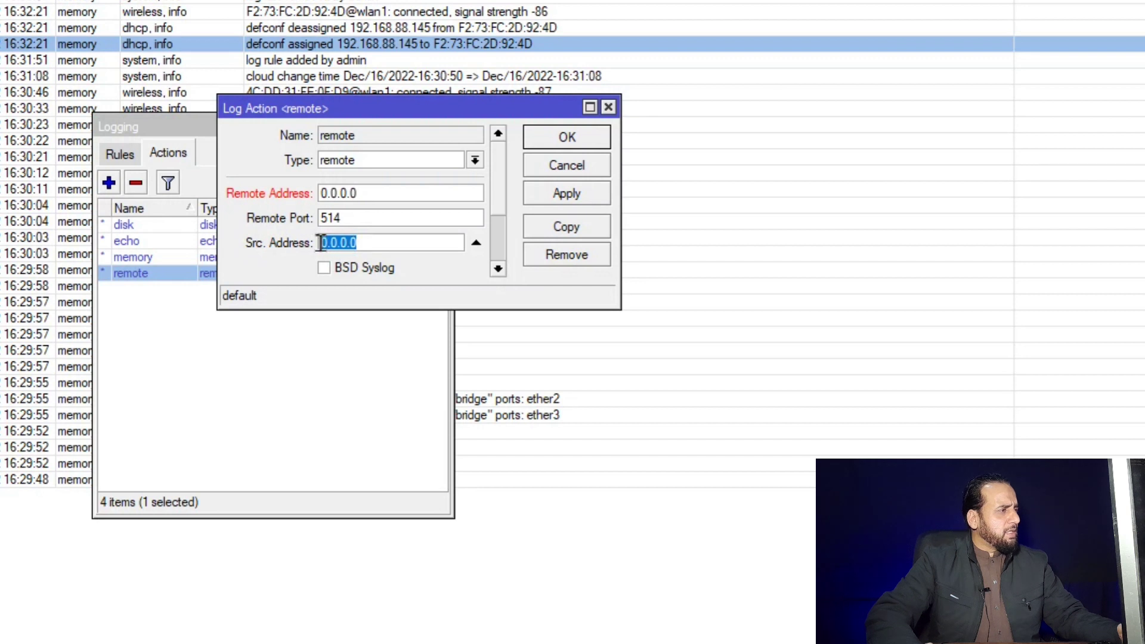
left_click(568, 165)
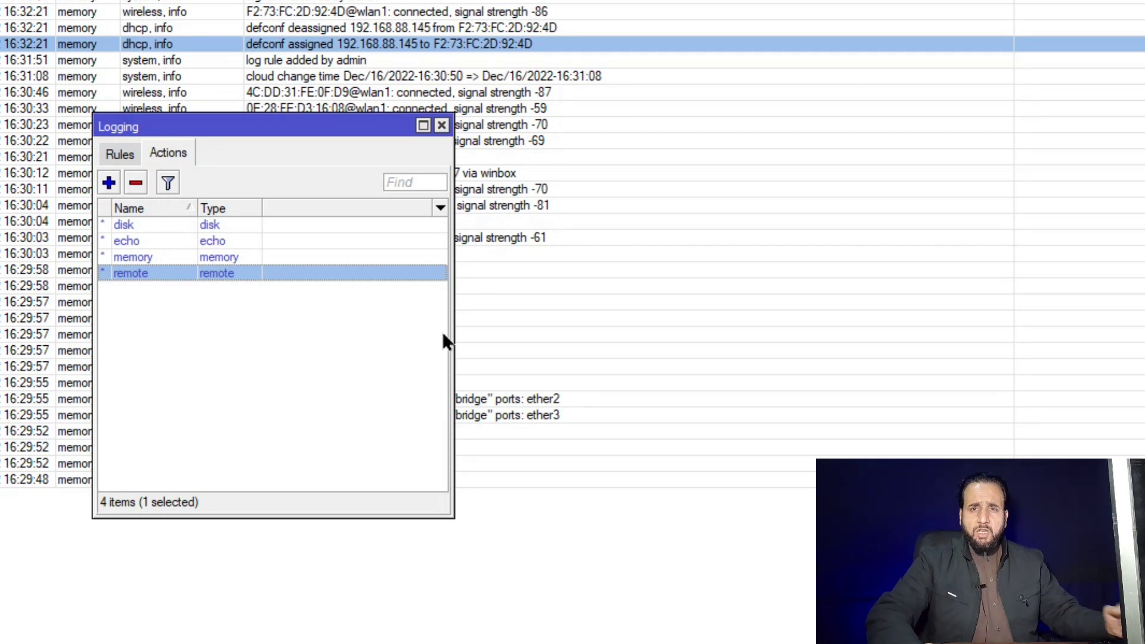
Start a new logging rule and set its topic to firewall
left_click(118, 154)
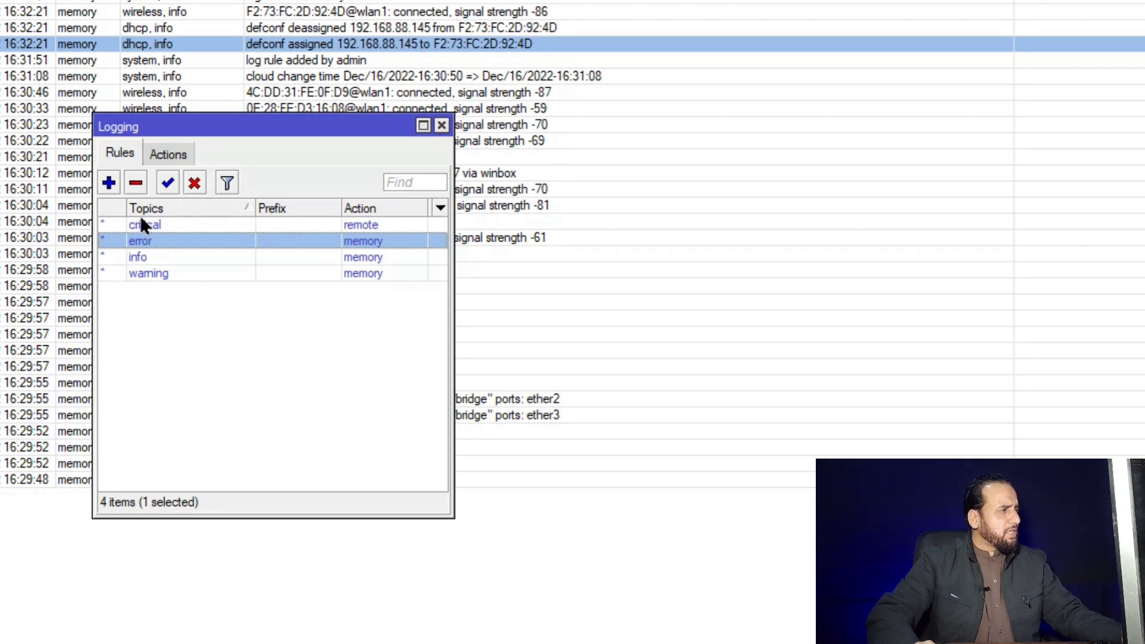
left_click(109, 182)
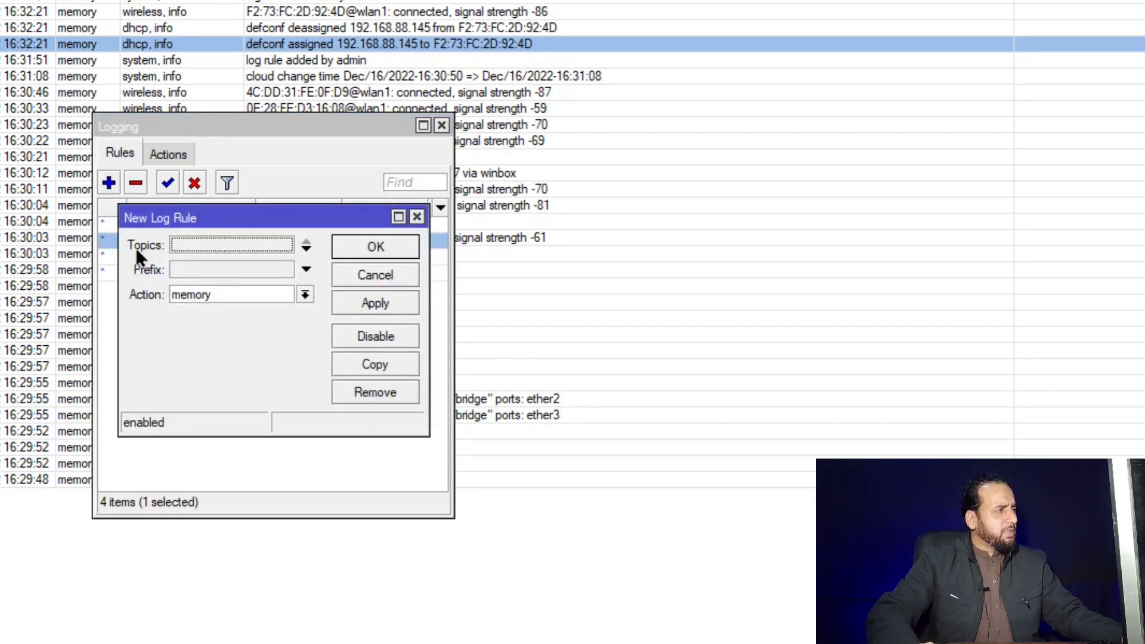
left_click(276, 246)
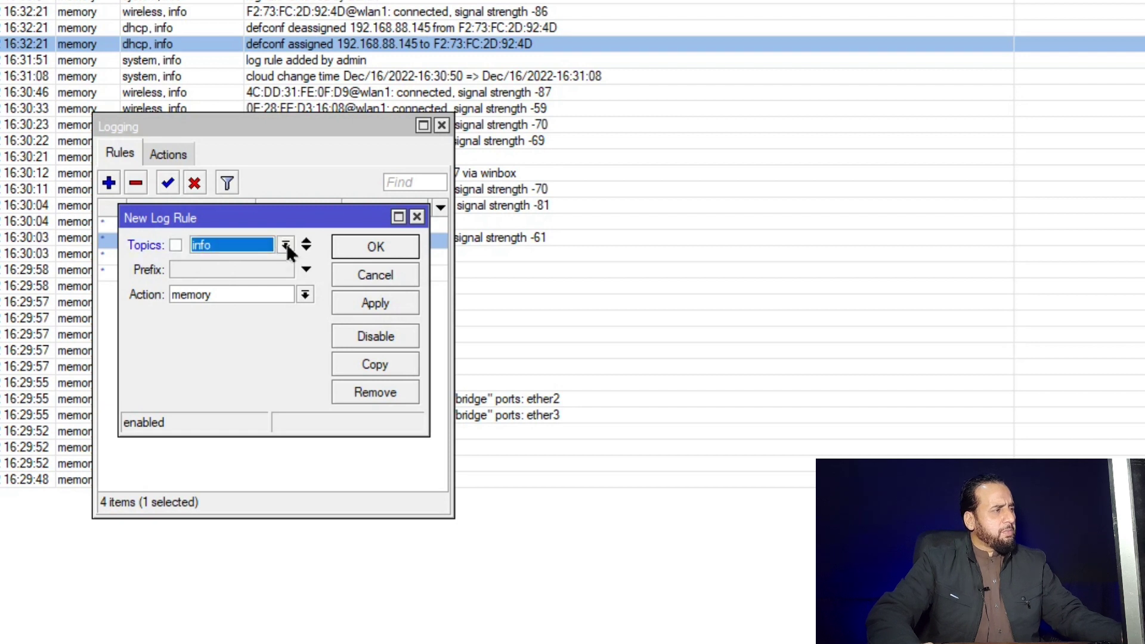
left_click(286, 245)
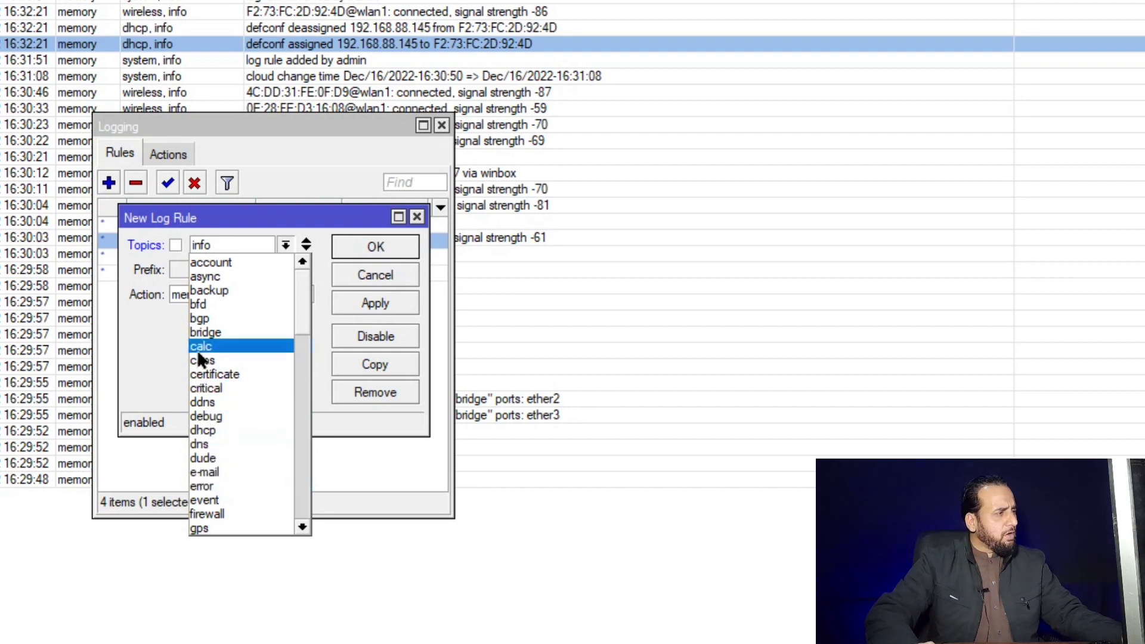
left_click(217, 514)
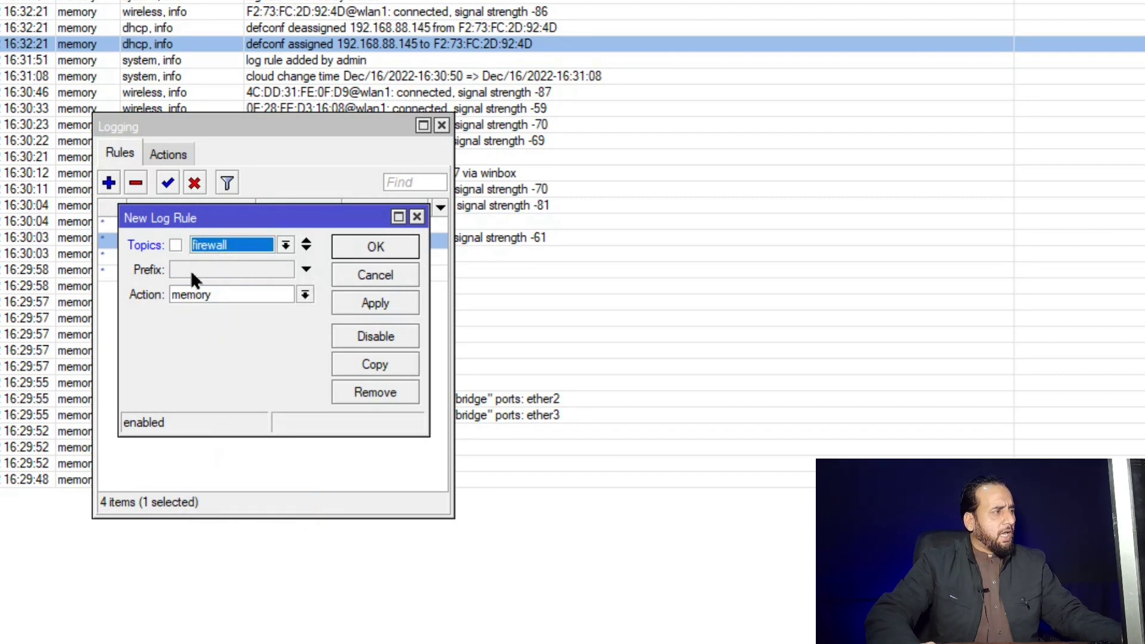
Set the firewall log rule's prefix to Firewall Rules with the memory action, save it and select the newest log entry
left_click(206, 267)
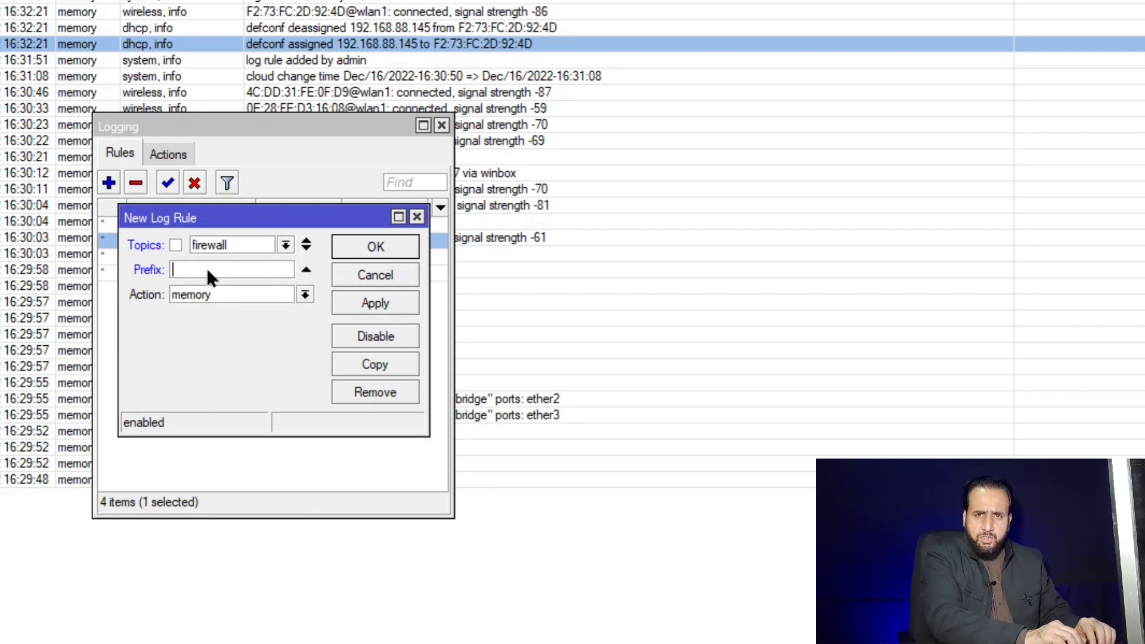
type("Firewall")
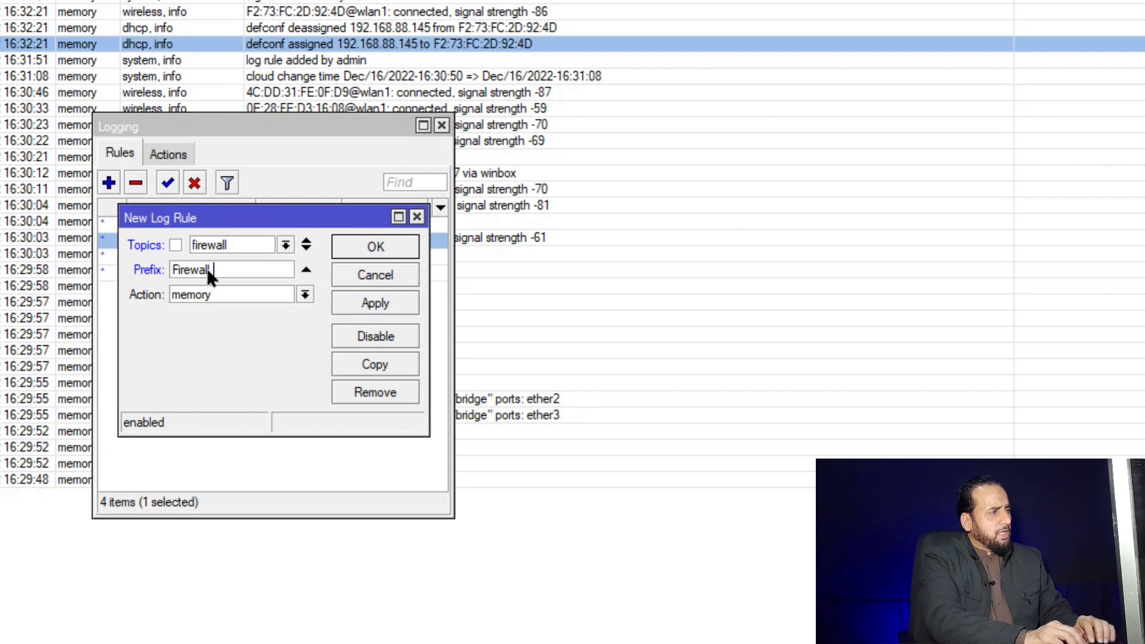
type(" Rules")
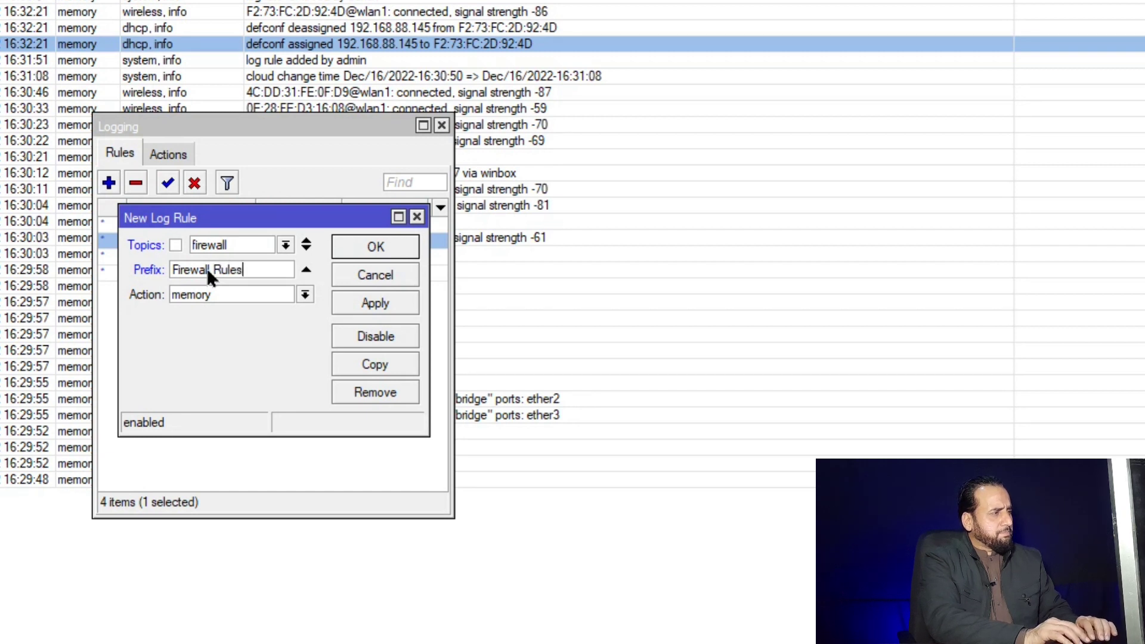
left_click(303, 295)
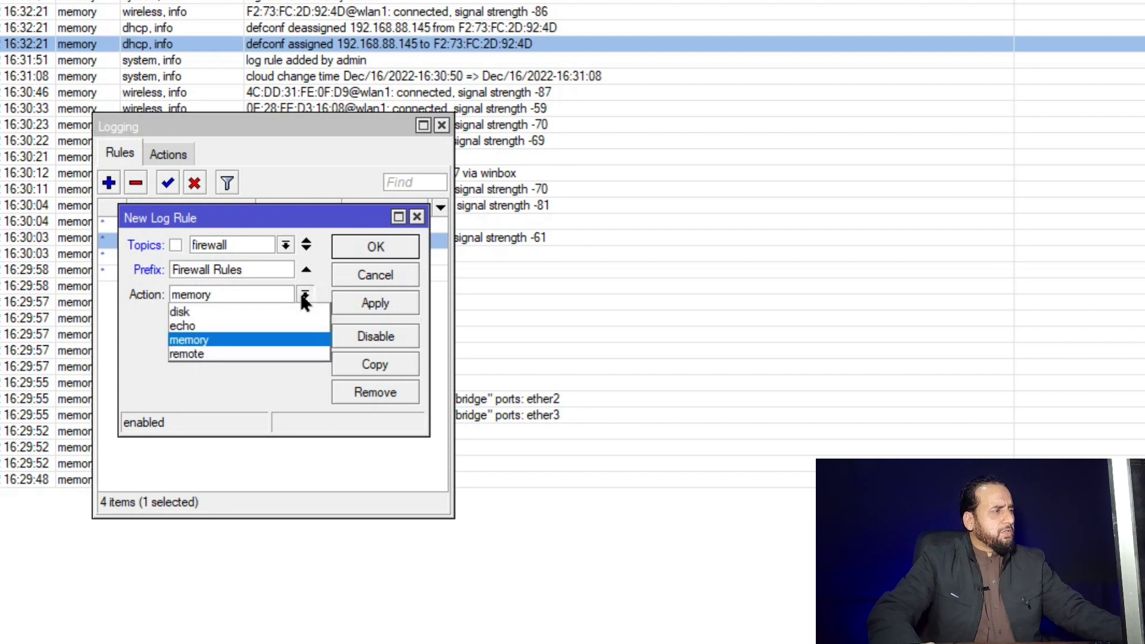
left_click(188, 341)
left_click(349, 302)
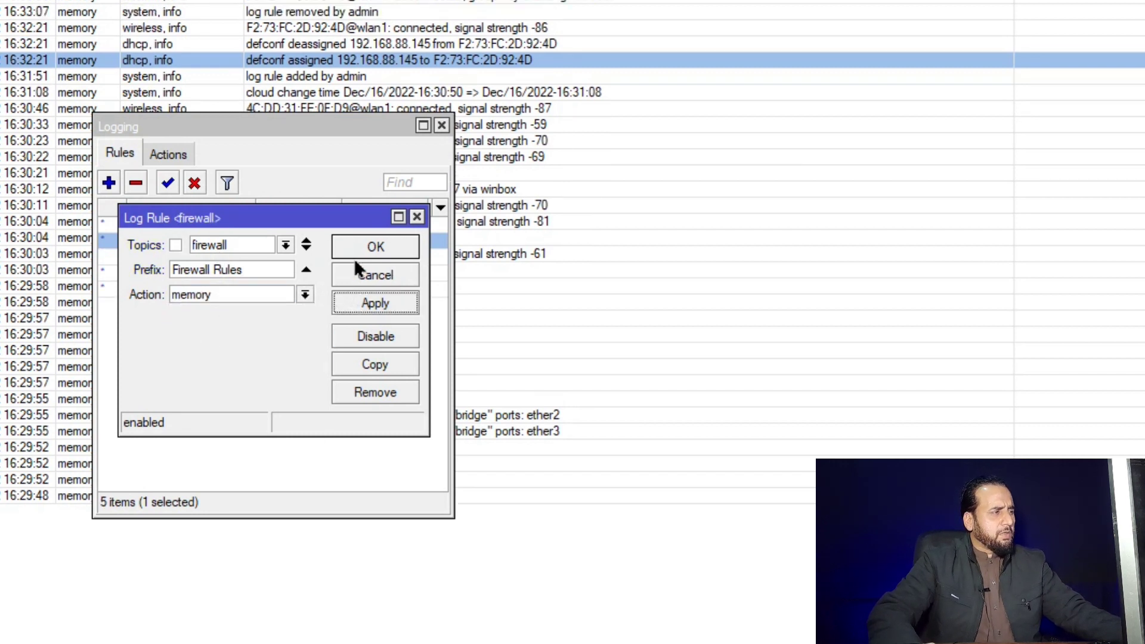
left_click(357, 253)
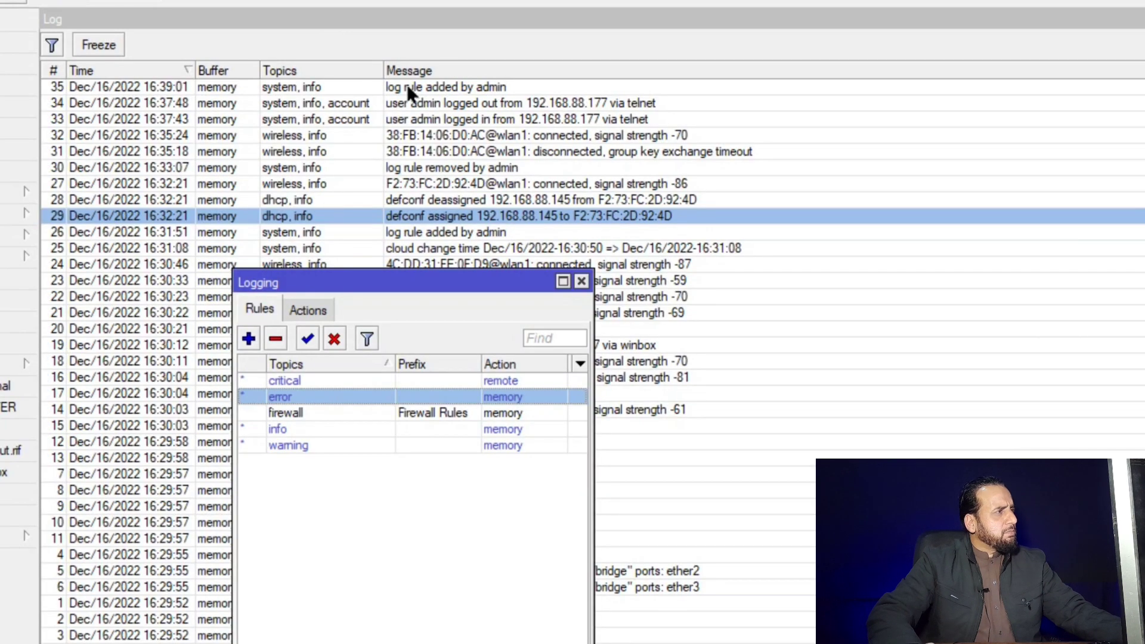
left_click(445, 90)
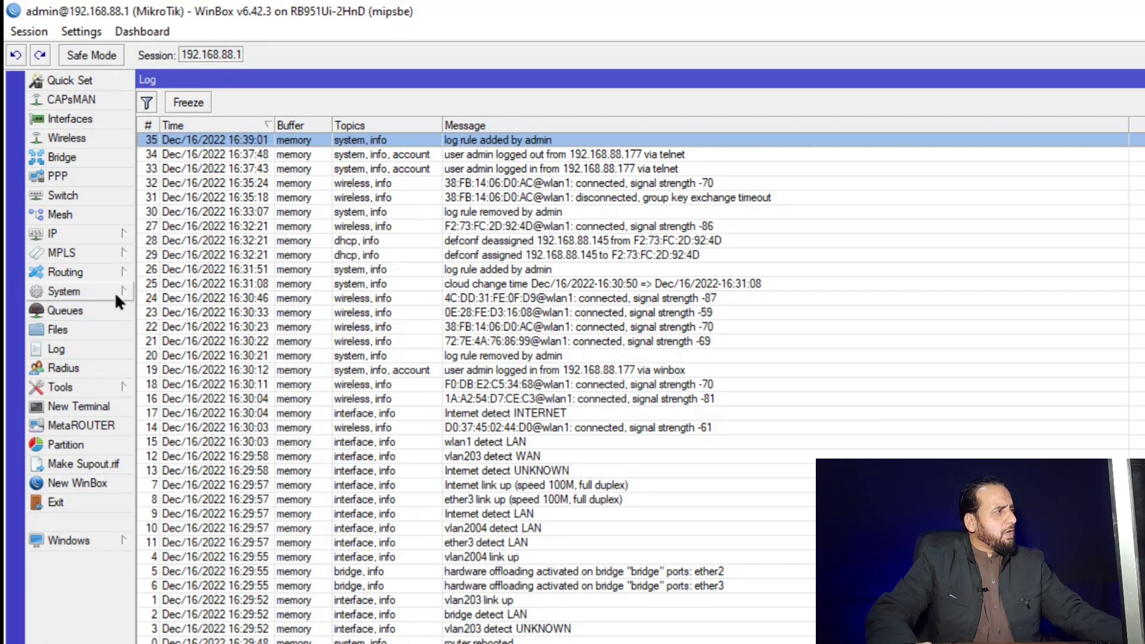
Open the IP firewall filter rules and start a new rule with the forward chain
left_click(118, 233)
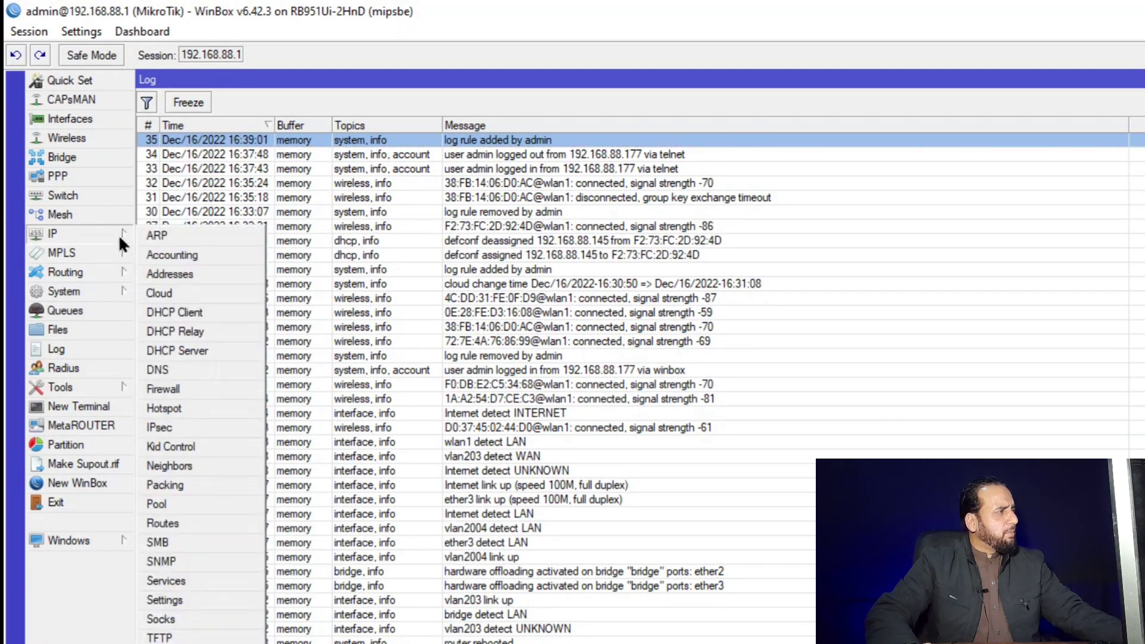
left_click(178, 389)
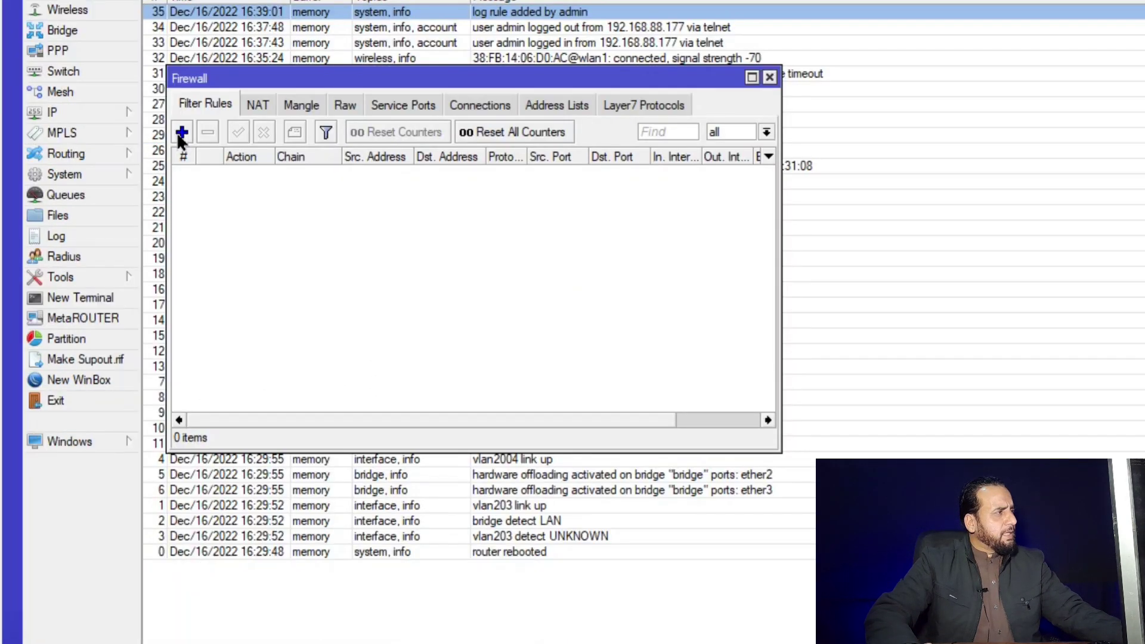
left_click(173, 252)
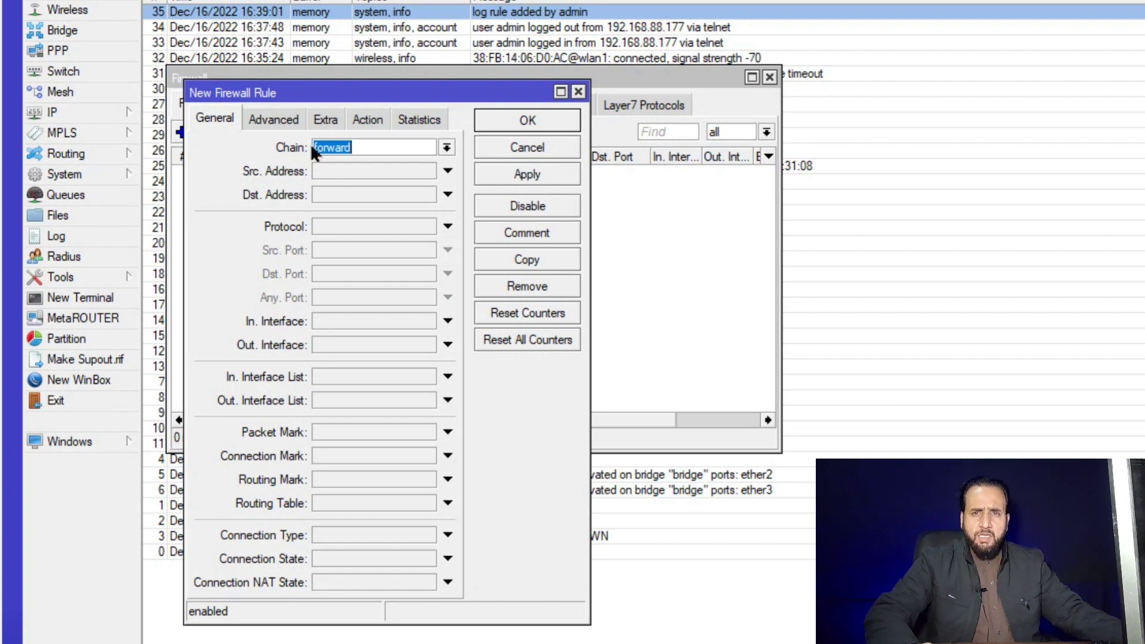
left_click(447, 149)
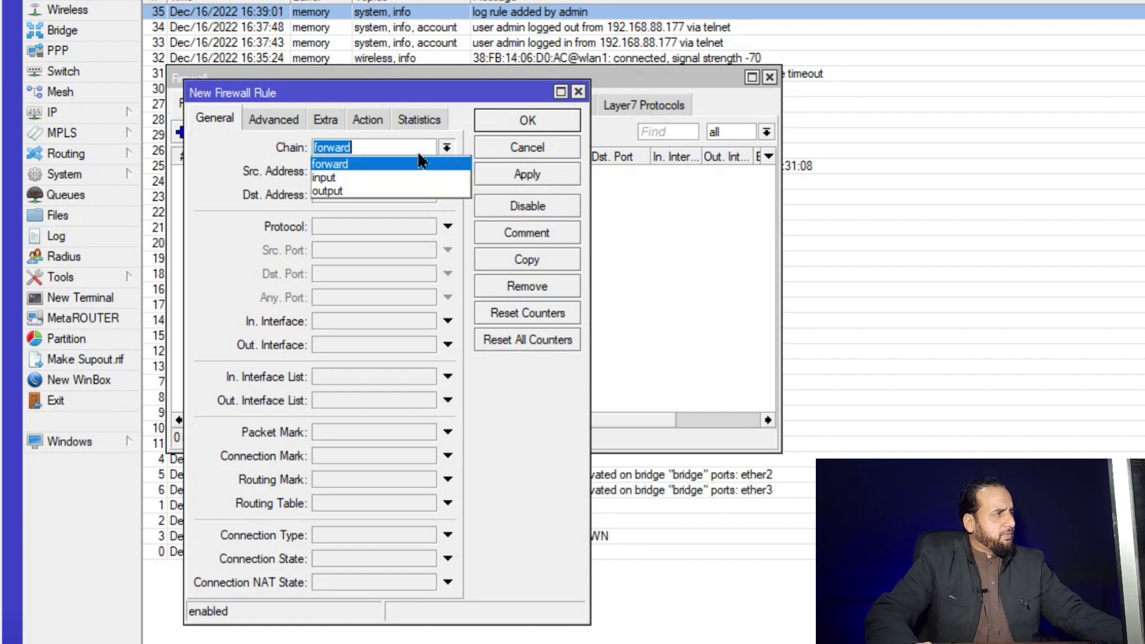
left_click(339, 166)
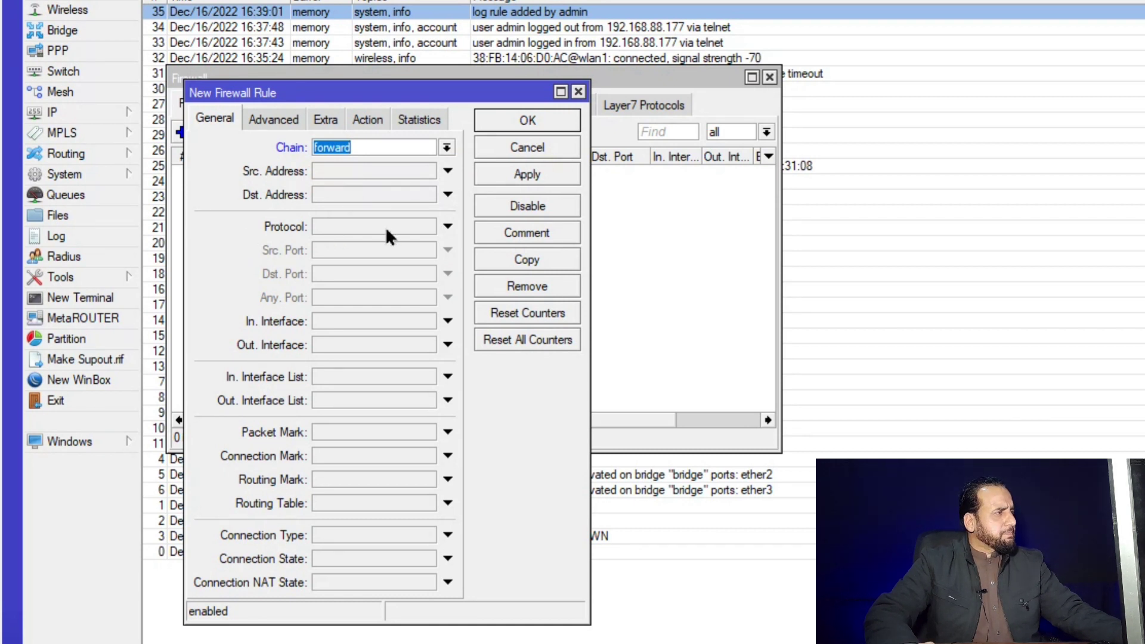
Set the new firewall rule's protocol to icmp
left_click(420, 229)
left_click(427, 227)
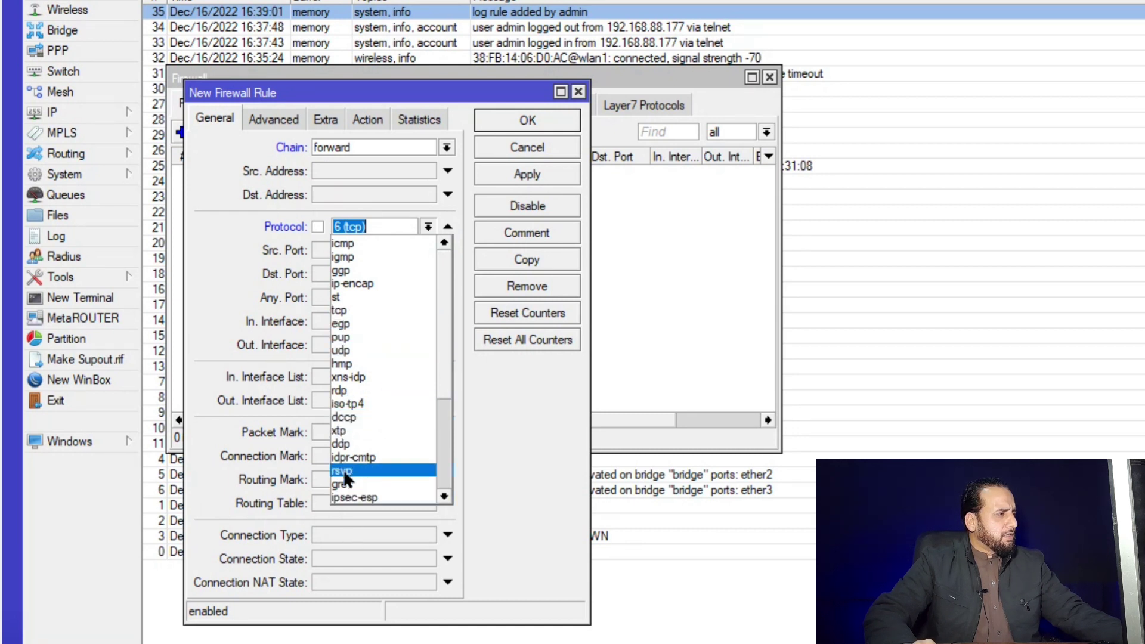
scroll(357, 475, "down", 3)
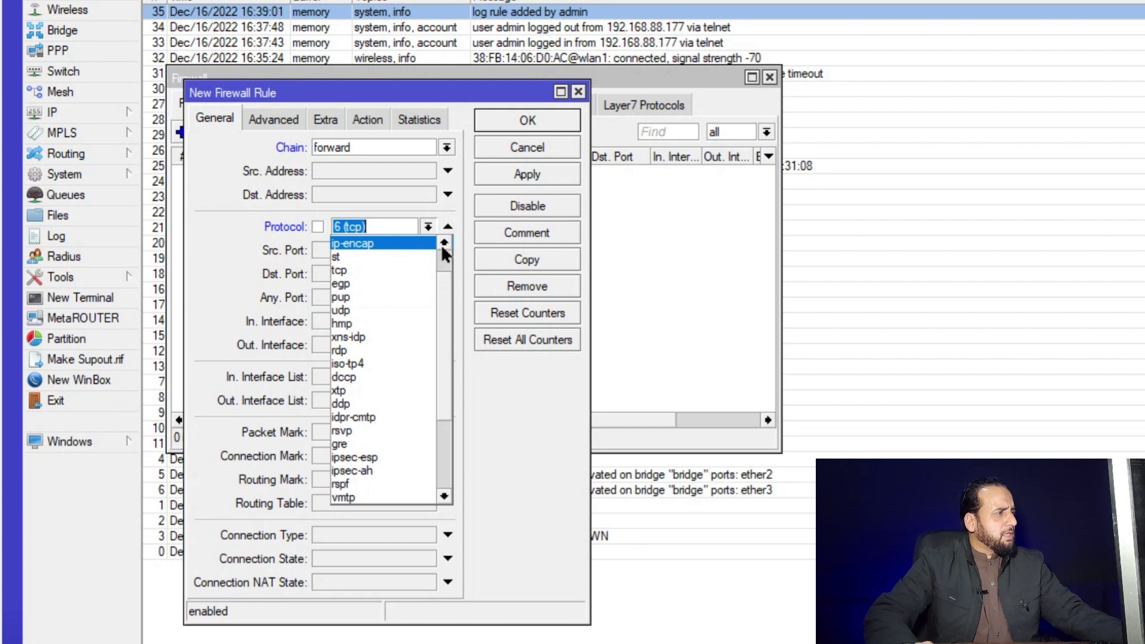
scroll(442, 242, "up", 1)
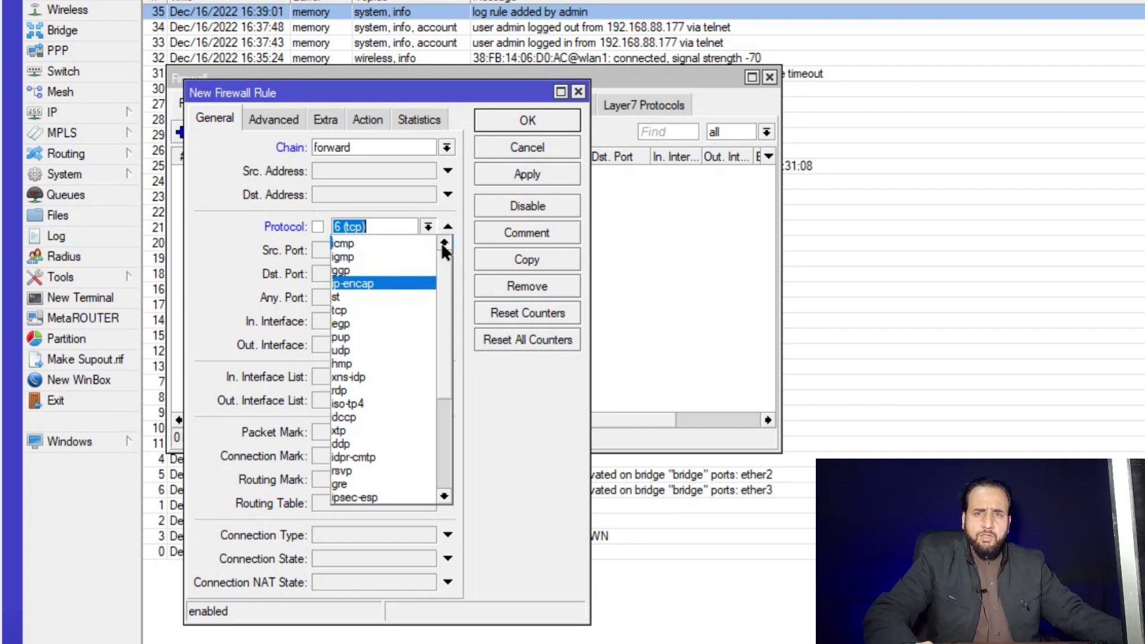
left_click(353, 243)
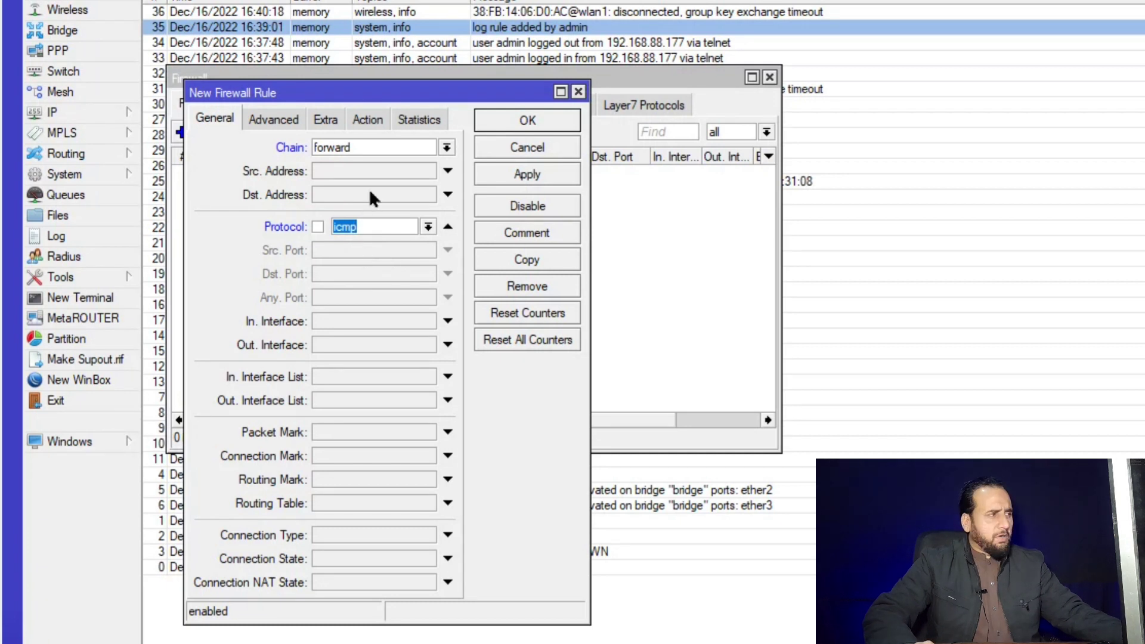
Set the firewall rule's action to log with the log prefix Firewall Test and save the rule
left_click(373, 117)
left_click(288, 146)
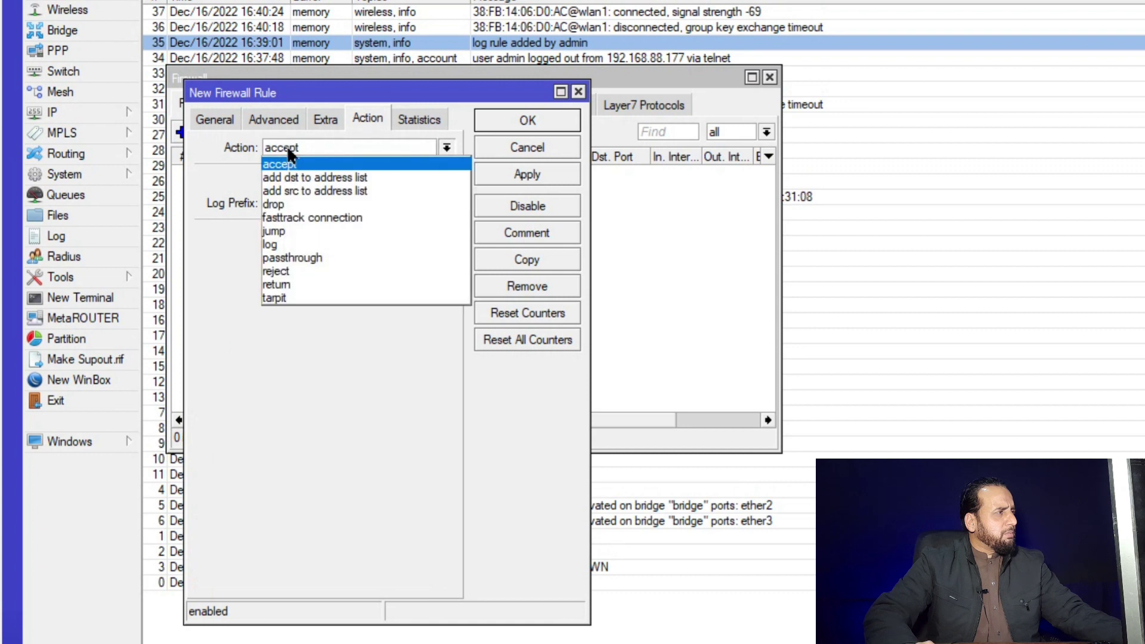
left_click(277, 243)
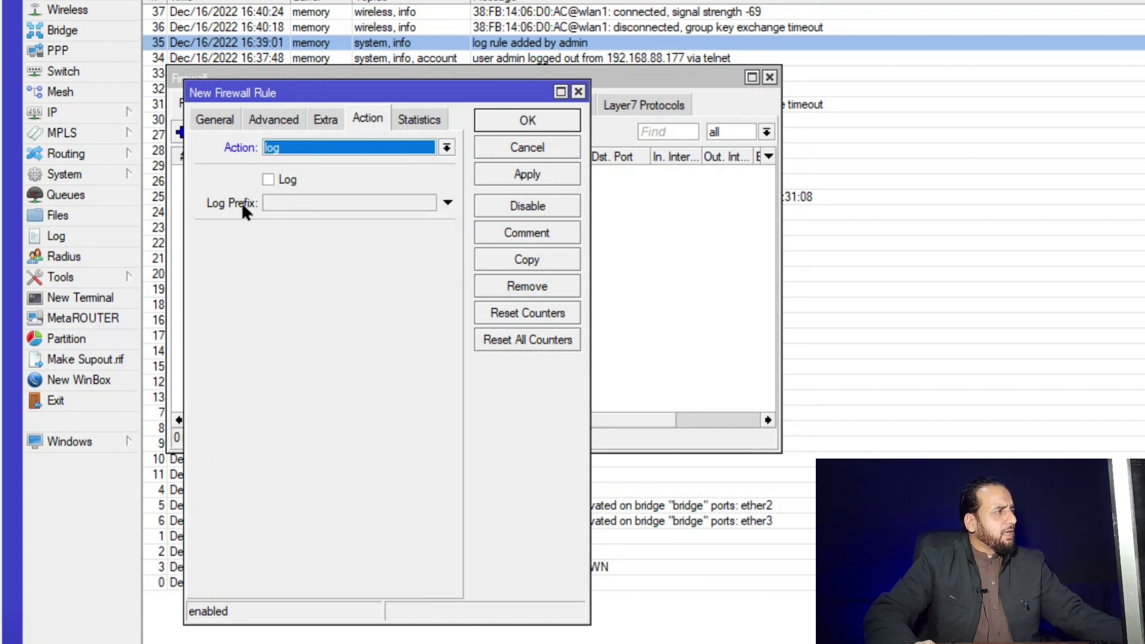
left_click(303, 197)
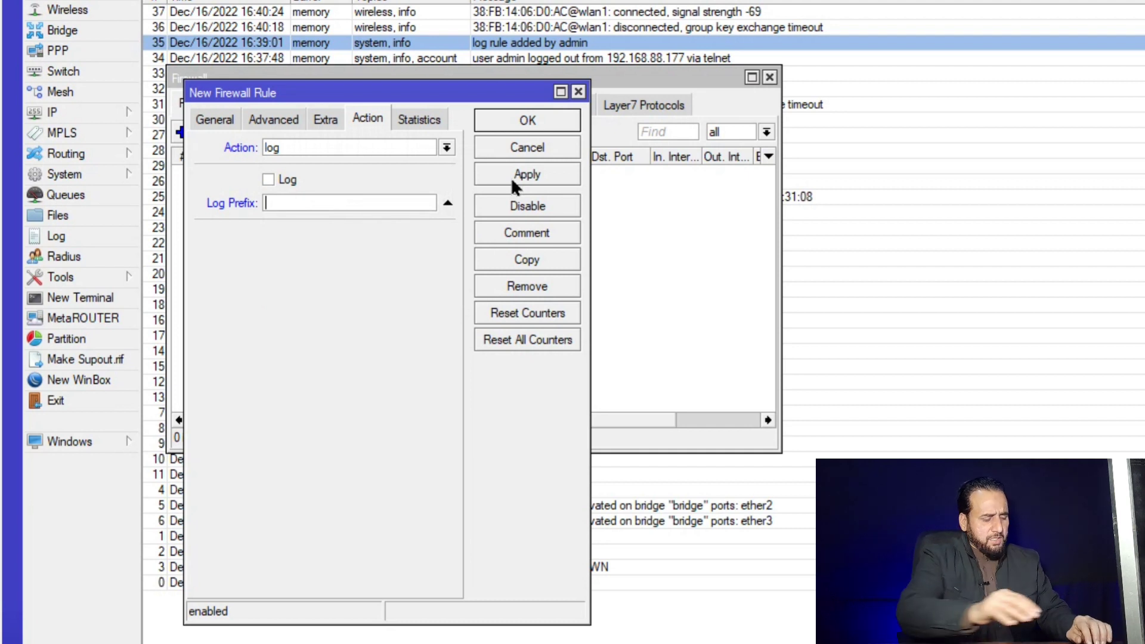
type("Firewall ")
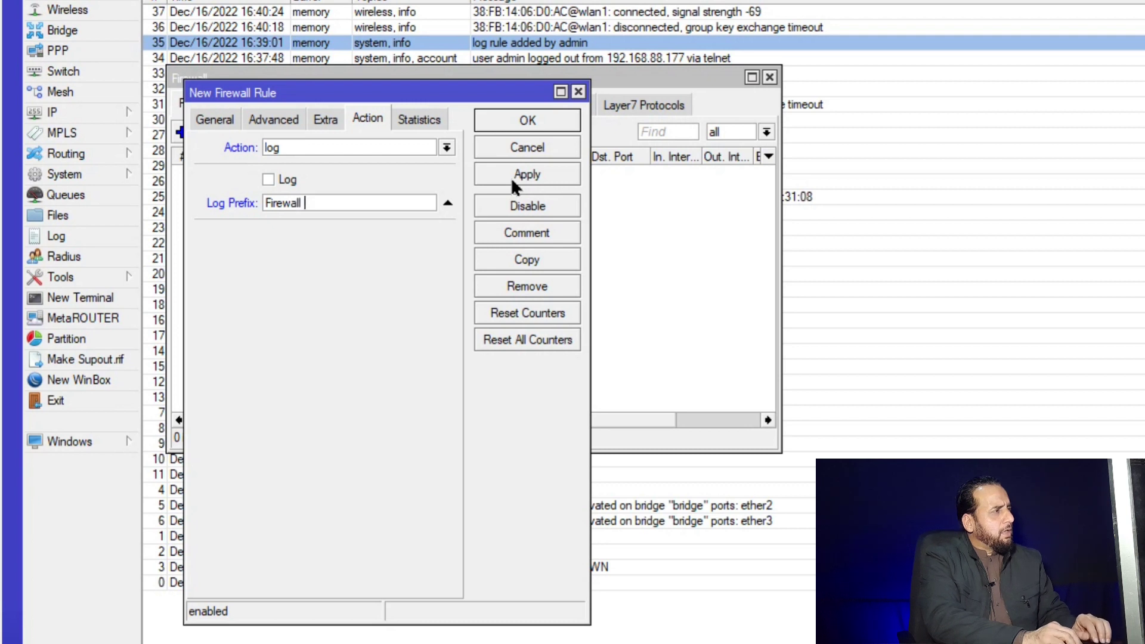
type("A")
key("BackSpace")
type("Test")
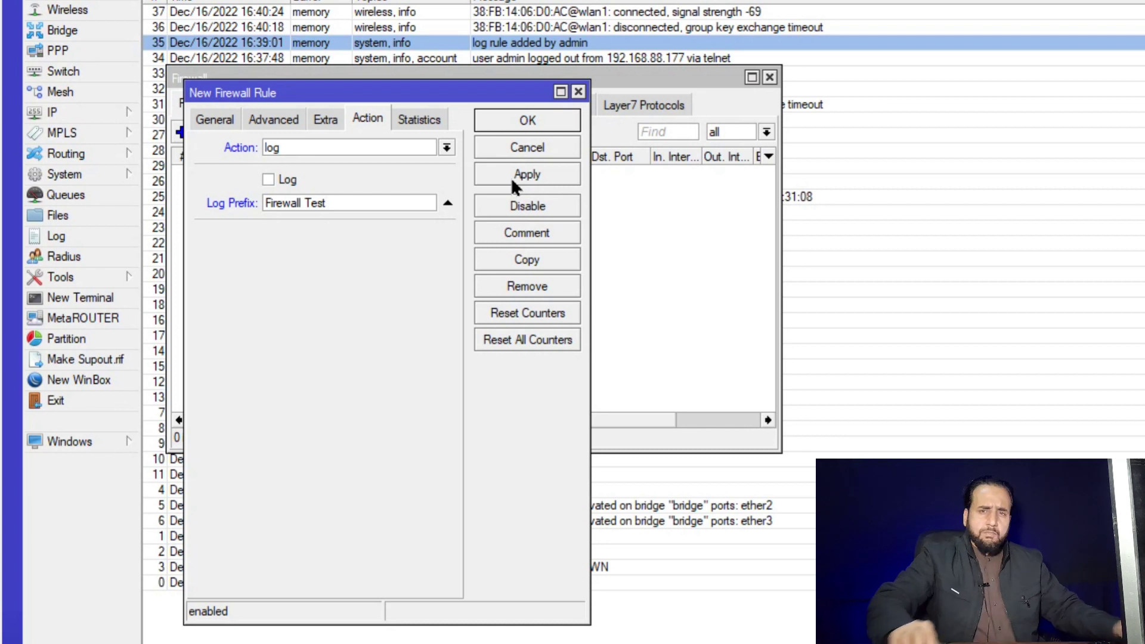
left_click(512, 177)
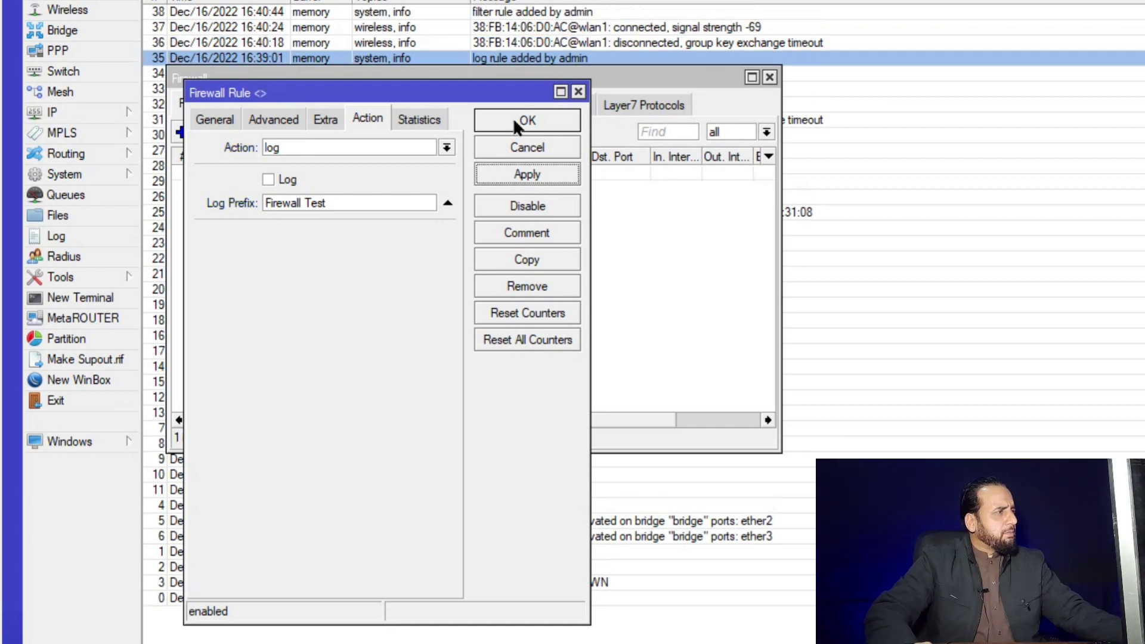
left_click(515, 121)
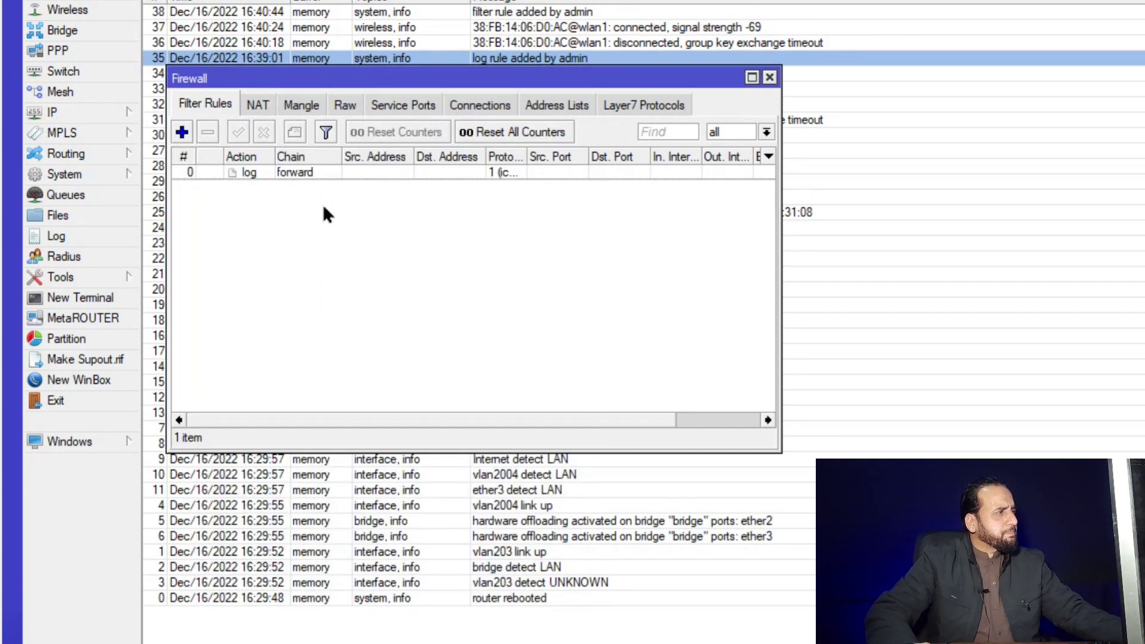
Reopen the saved firewall filter rule and review its action, chain and protocol settings
double_click(245, 173)
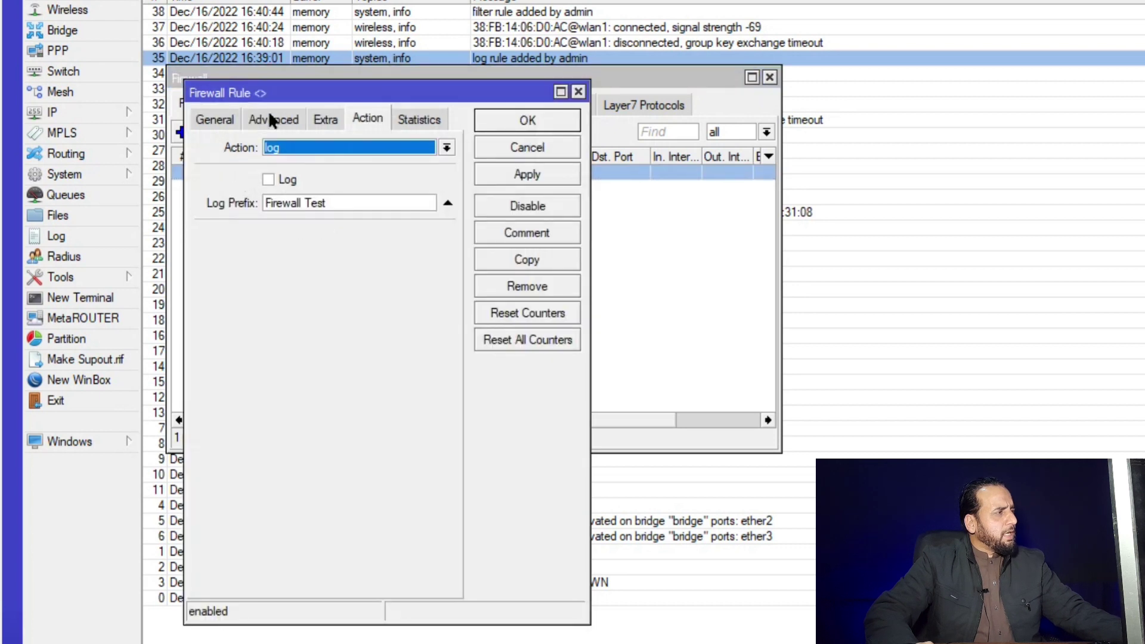
left_click(215, 120)
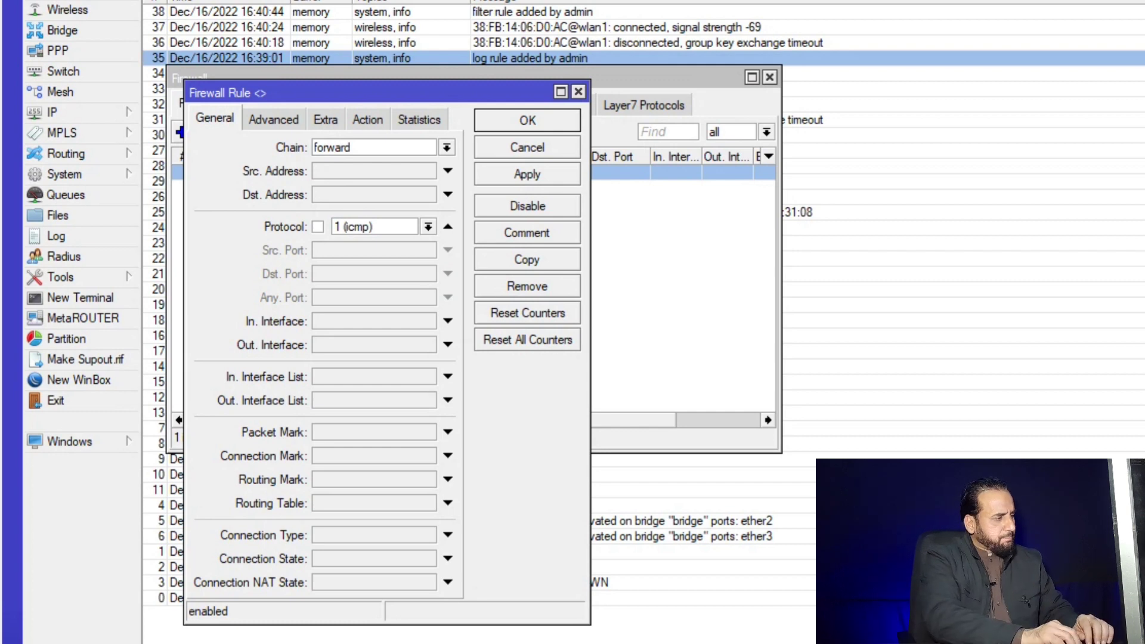
Switch to the Windows Command Prompt, run ping 8.8.8.8 -t and stop it after a few replies
key("alt+Tab")
type("ping ")
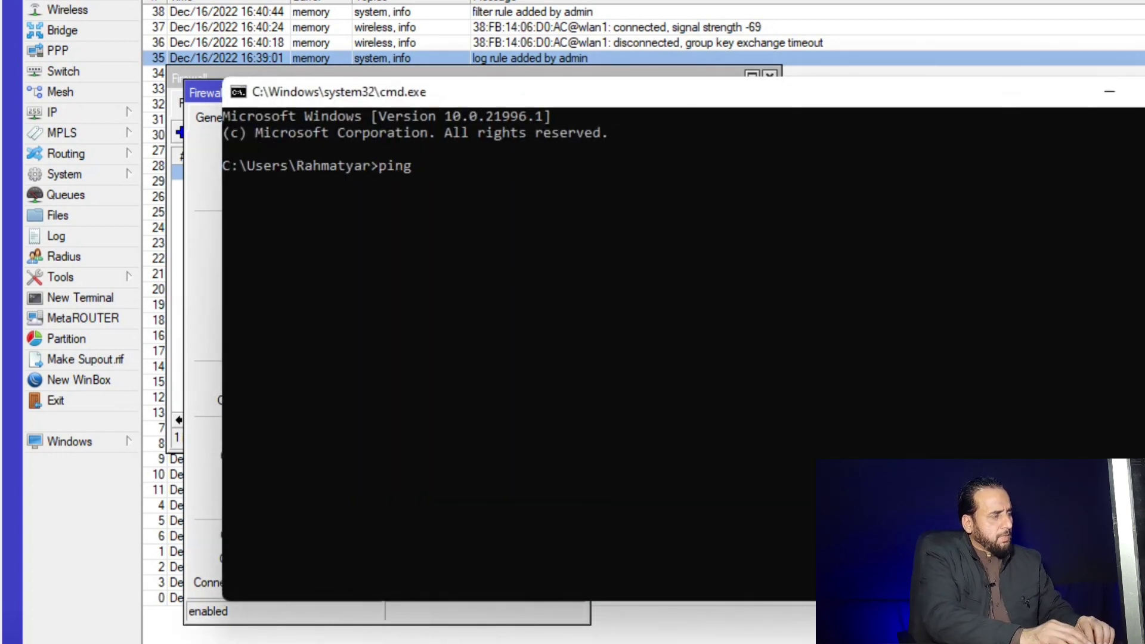
type("8.8.8")
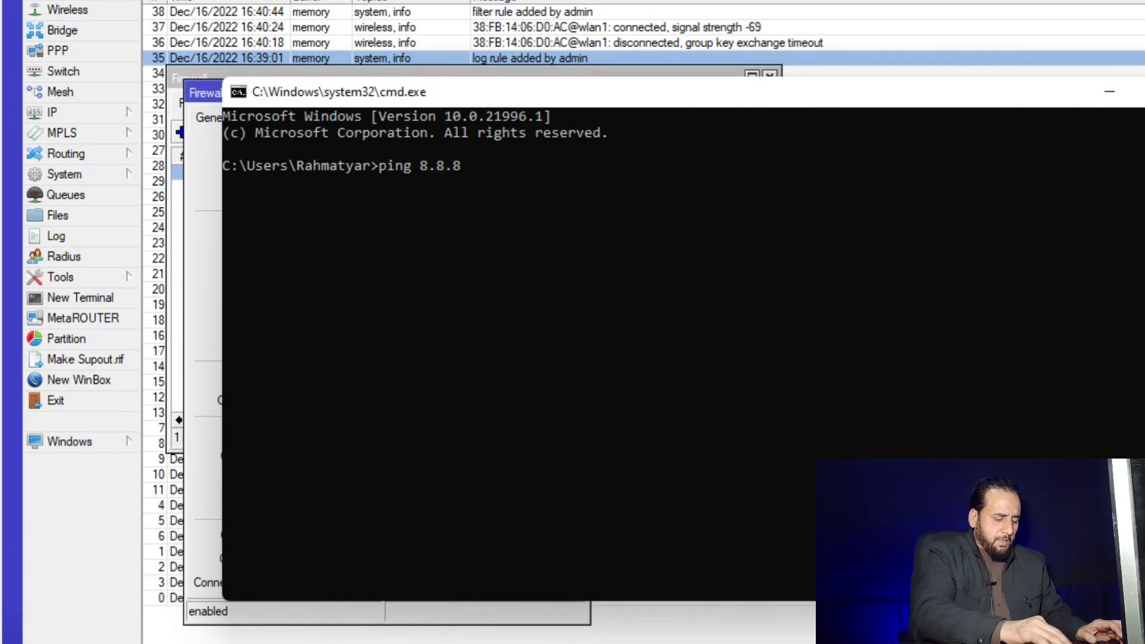
type(".8 -t")
key("Return")
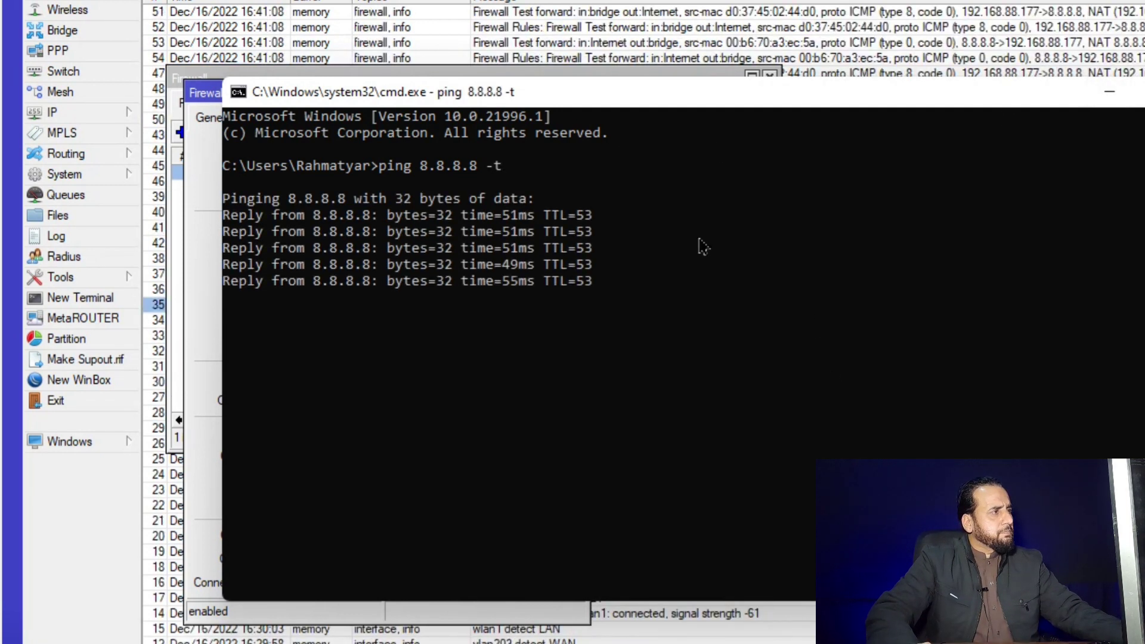
key("ctrl+c")
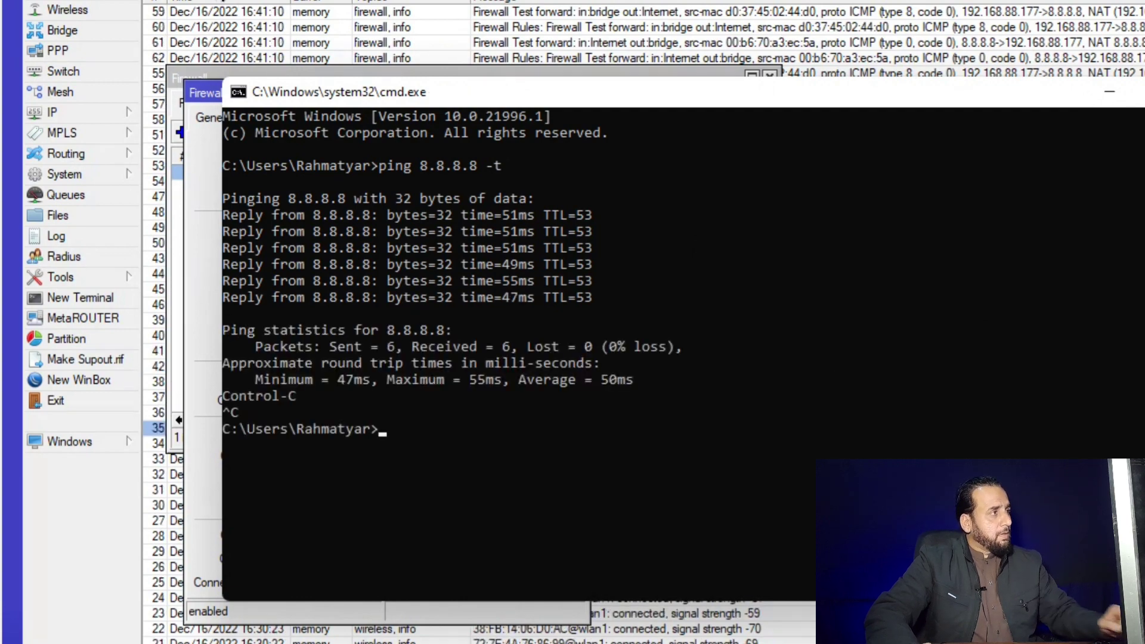
Return to the WinBox log and examine the firewall entries generated by the ping traffic
left_click(230, 1)
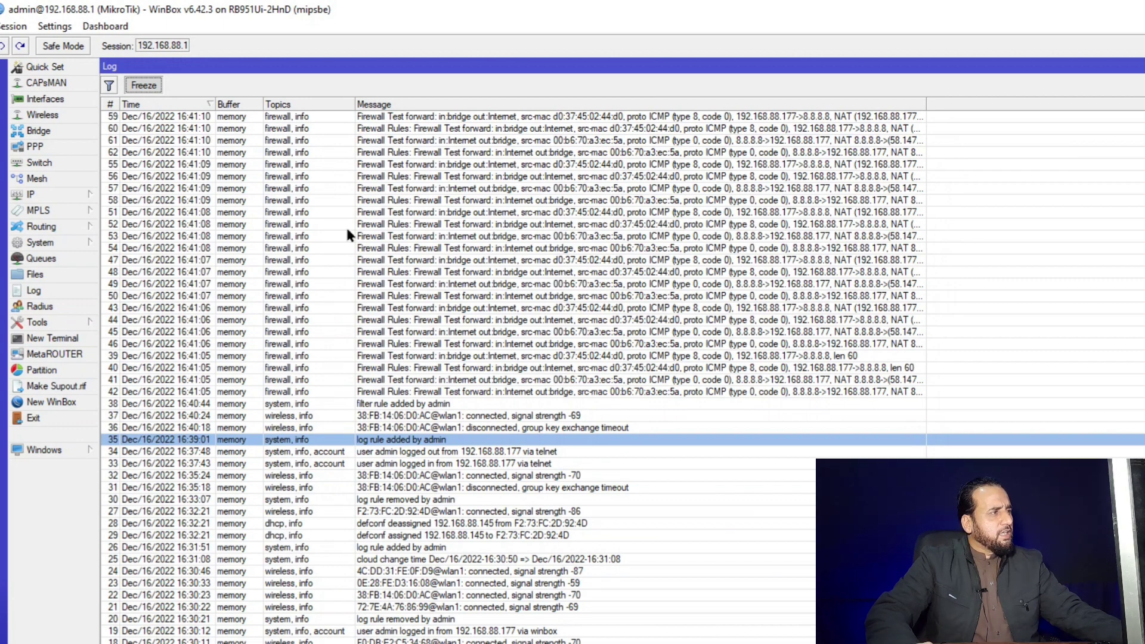
left_click(131, 226)
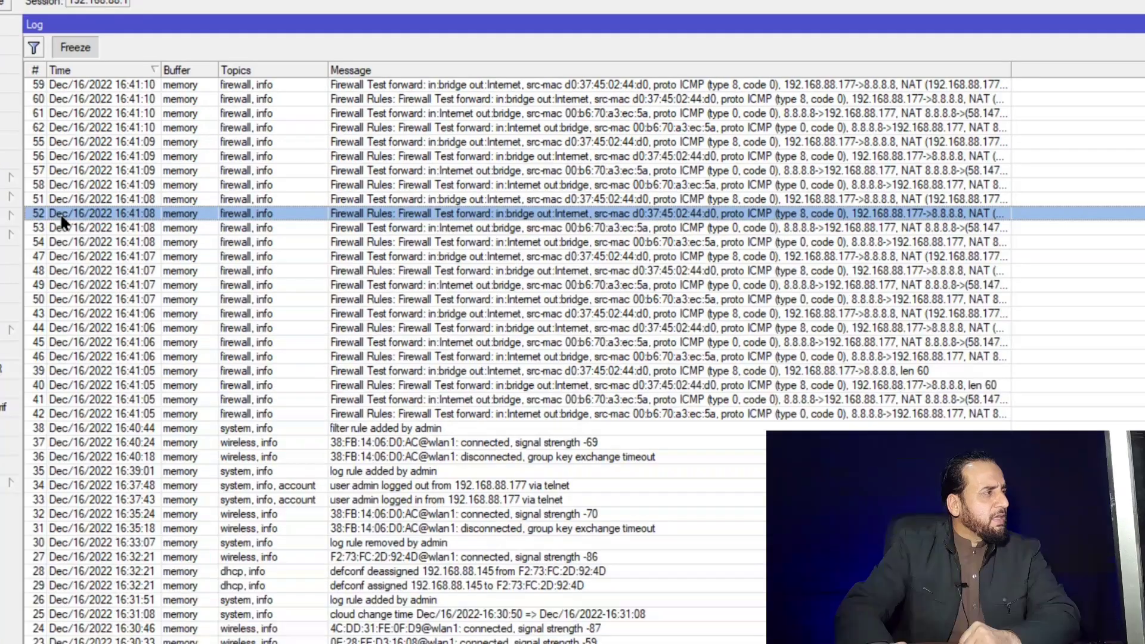